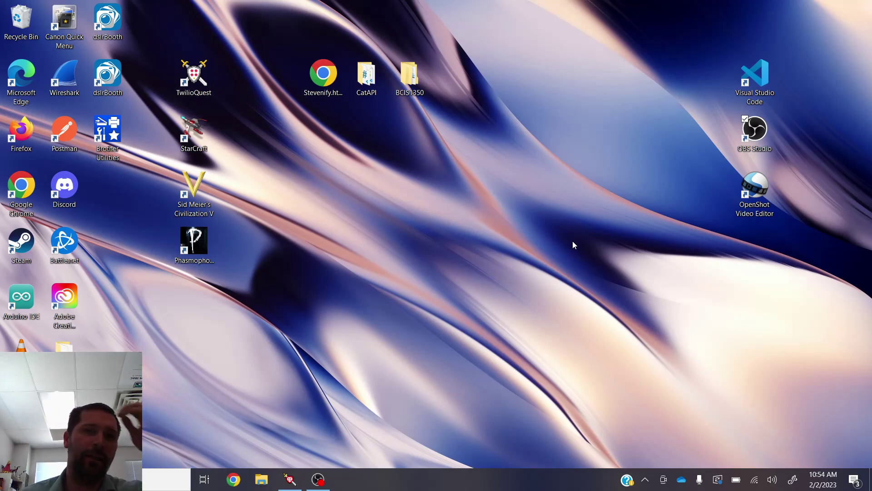
Examine the desktop icon groups: general app shortcuts, game shortcuts, Stevenify.html with the CatAPI and BCIS1350 folders, and the coding and video tools
{"action": "left_click_drag", "start_coordinate": [143, 359], "coordinate": [9, 59]}
{"action": "left_click_drag", "start_coordinate": [274, 360], "coordinate": [166, 63]}
{"action": "left_click_drag", "start_coordinate": [607, 312], "coordinate": [332, 48]}
{"action": "left_click_drag", "start_coordinate": [839, 377], "coordinate": [675, 39]}
{"action": "left_click", "coordinate": [639, 233]}
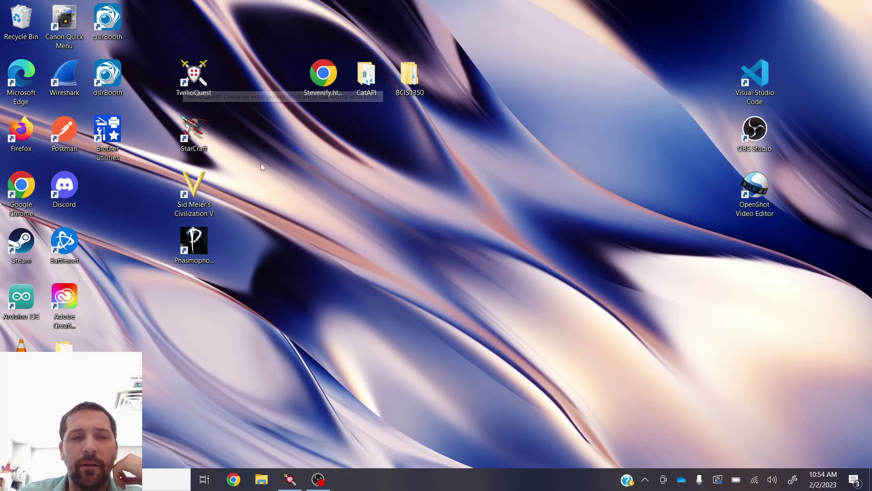
{"action": "left_click_drag", "start_coordinate": [245, 307], "coordinate": [5, 5]}
{"action": "left_click", "coordinate": [436, 282]}
{"action": "left_click_drag", "start_coordinate": [498, 194], "coordinate": [349, 57]}
{"action": "left_click", "coordinate": [324, 78]}
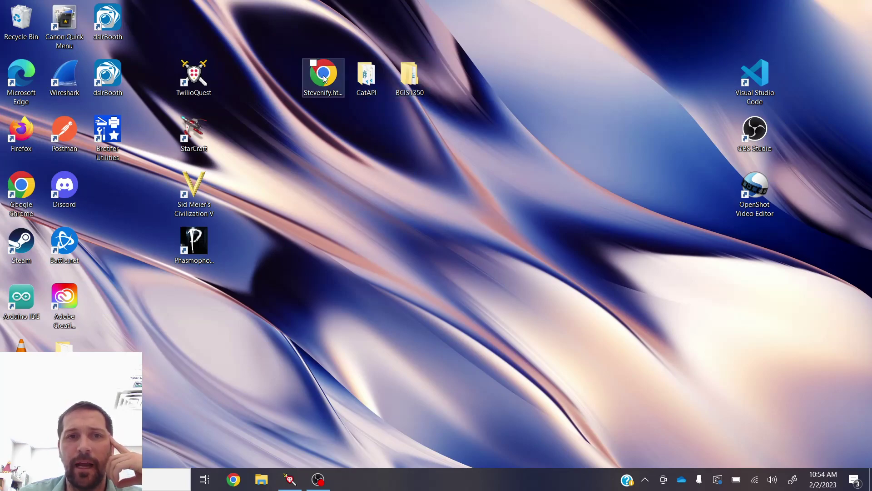
{"action": "left_click_drag", "start_coordinate": [797, 268], "coordinate": [656, 73]}
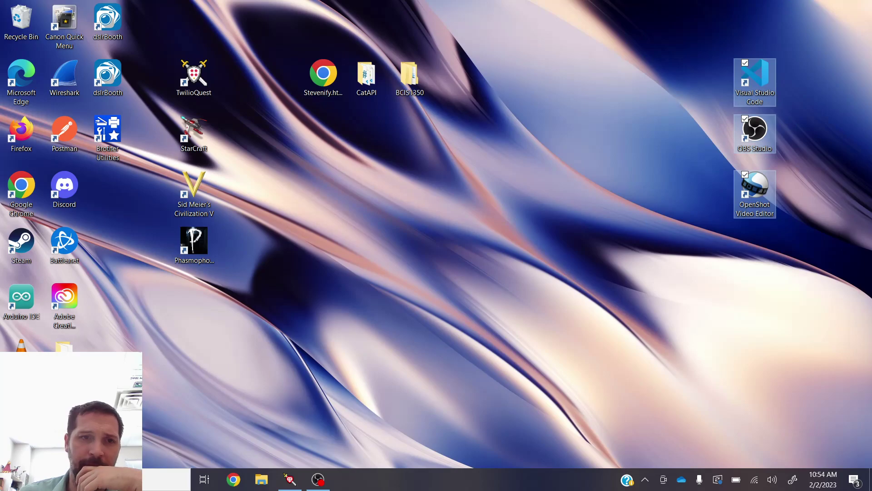
{"action": "left_click", "coordinate": [64, 345]}
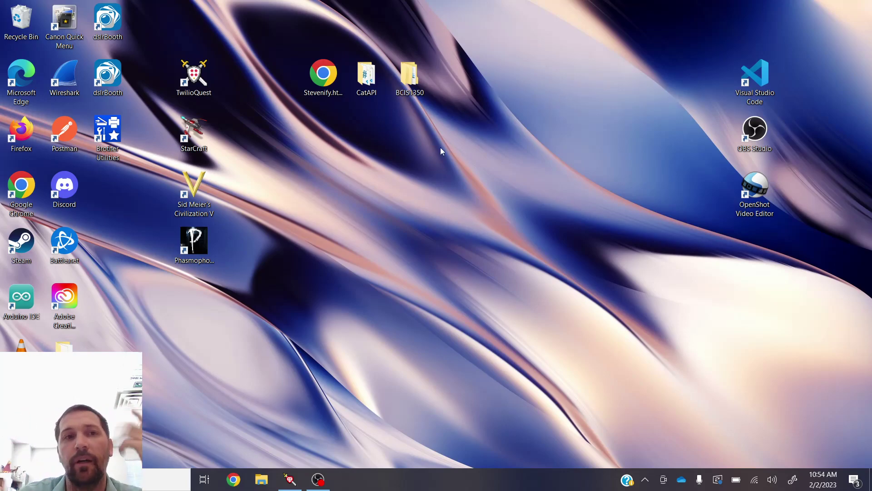
Open a File Explorer window, enlarge it to show more of Quick access, and move it near the desktop's upper edge
{"action": "left_click", "coordinate": [263, 482]}
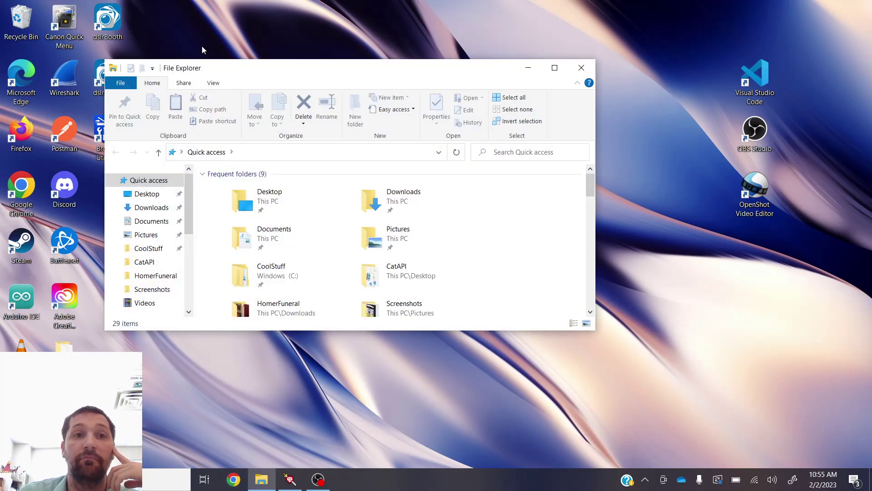
{"action": "left_click_drag", "start_coordinate": [187, 69], "coordinate": [242, 68]}
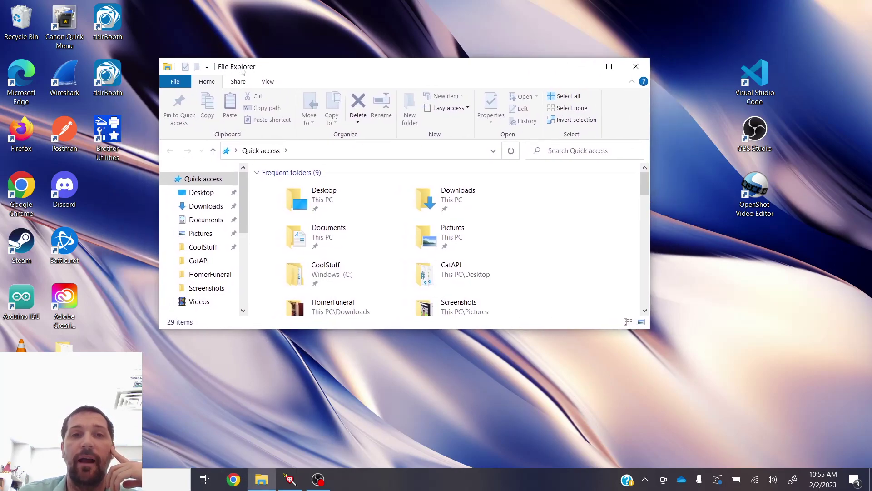
{"action": "left_click_drag", "start_coordinate": [430, 61], "coordinate": [486, 44]}
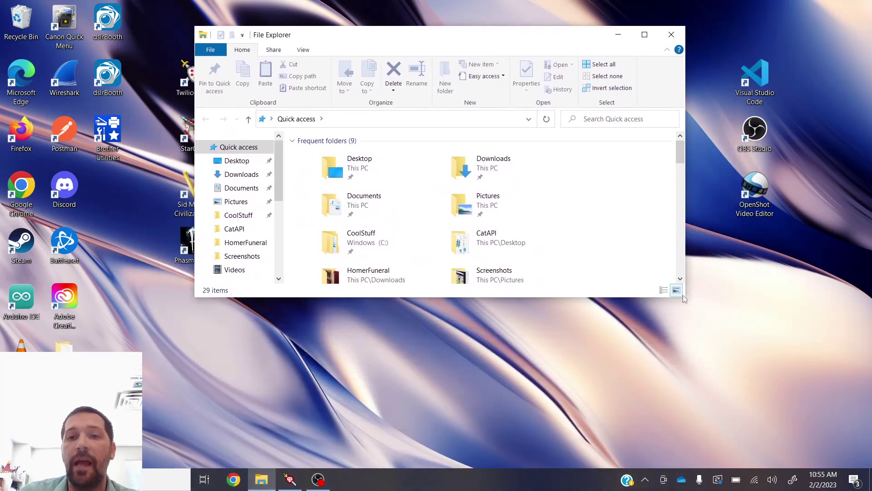
{"action": "left_click_drag", "start_coordinate": [684, 298], "coordinate": [778, 431]}
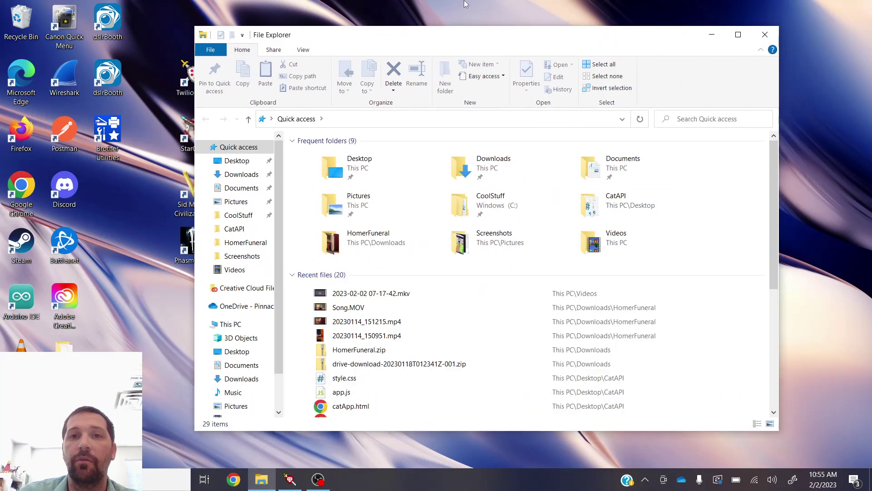
{"action": "left_click_drag", "start_coordinate": [586, 30], "coordinate": [436, 12]}
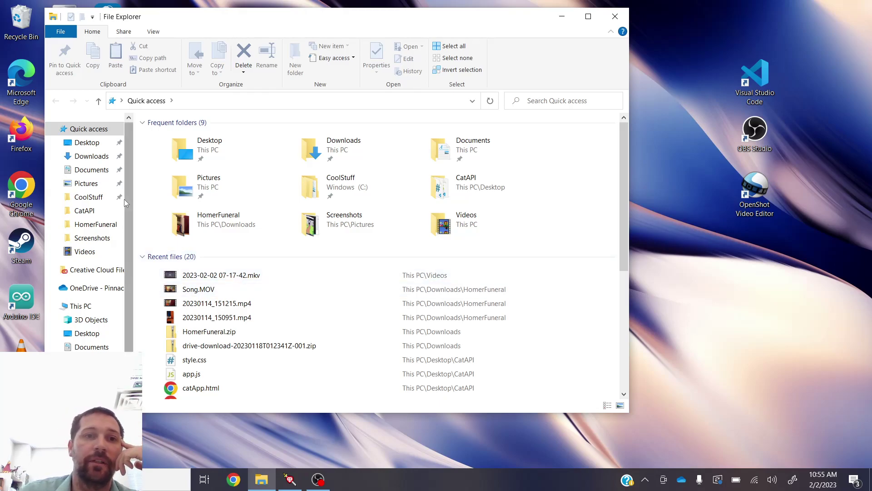
Find the Windows (C:) drive under This PC and open it to list its root folders
{"action": "scroll", "coordinate": [130, 174], "scroll_direction": "down", "scroll_amount": 2}
{"action": "scroll", "coordinate": [125, 282], "scroll_direction": "up", "scroll_amount": 2}
{"action": "scroll", "coordinate": [125, 261], "scroll_direction": "down", "scroll_amount": 2}
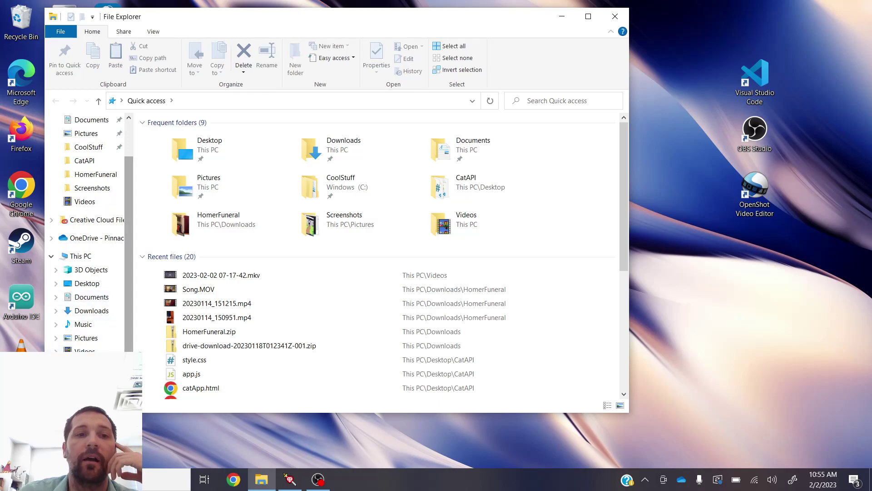
{"action": "left_click", "coordinate": [93, 365]}
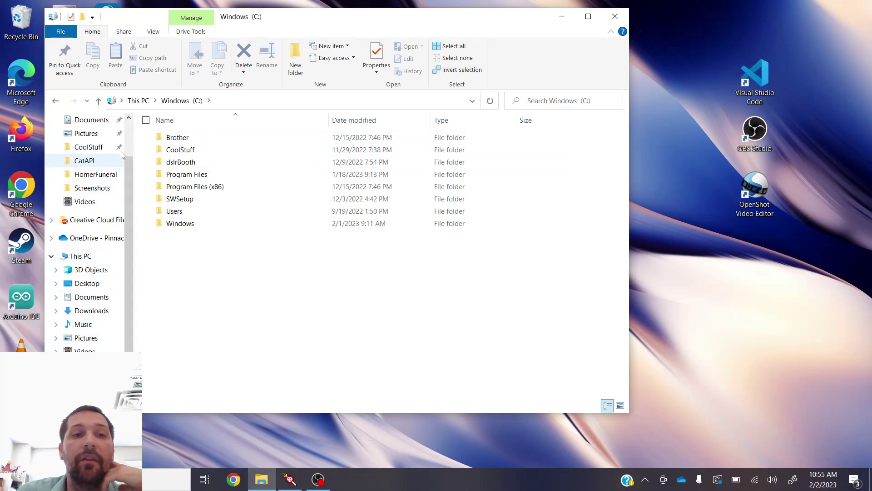
Look through the navigation tree, view the Network location's devices, and return to the Windows (C:) drive
{"action": "scroll", "coordinate": [79, 237], "scroll_direction": "up", "scroll_amount": 2}
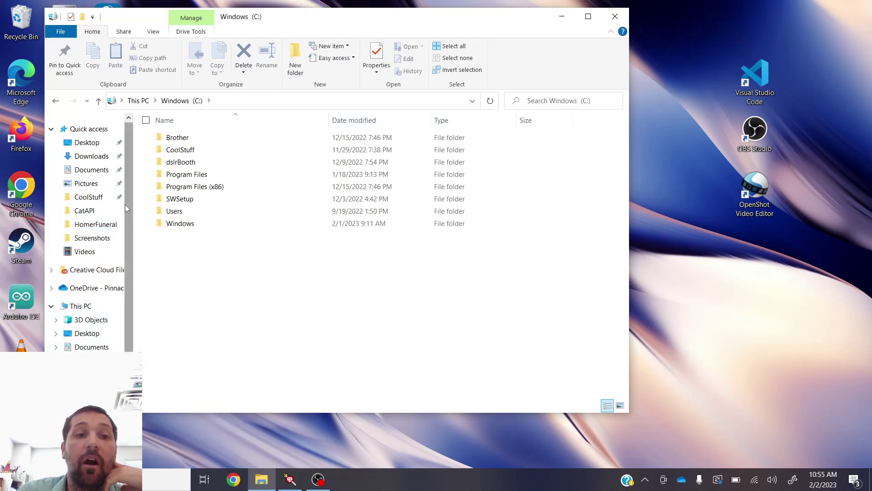
{"action": "scroll", "coordinate": [128, 181], "scroll_direction": "down", "scroll_amount": 1}
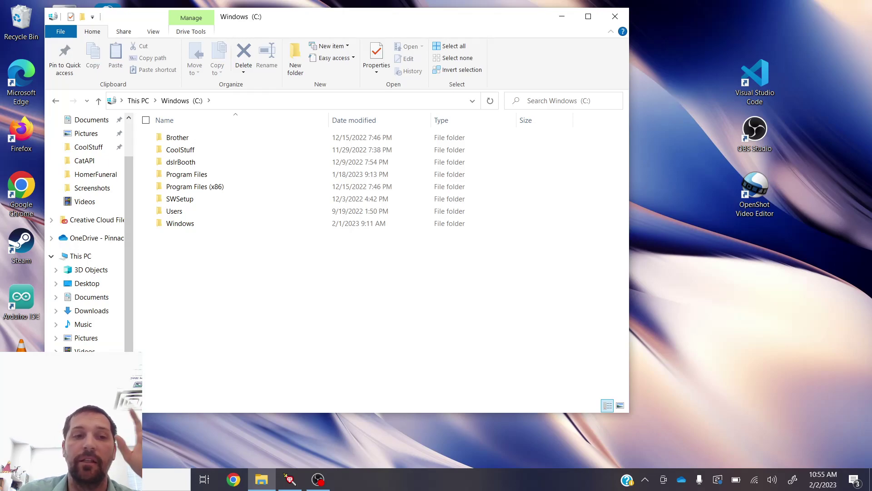
{"action": "left_click", "coordinate": [82, 378]}
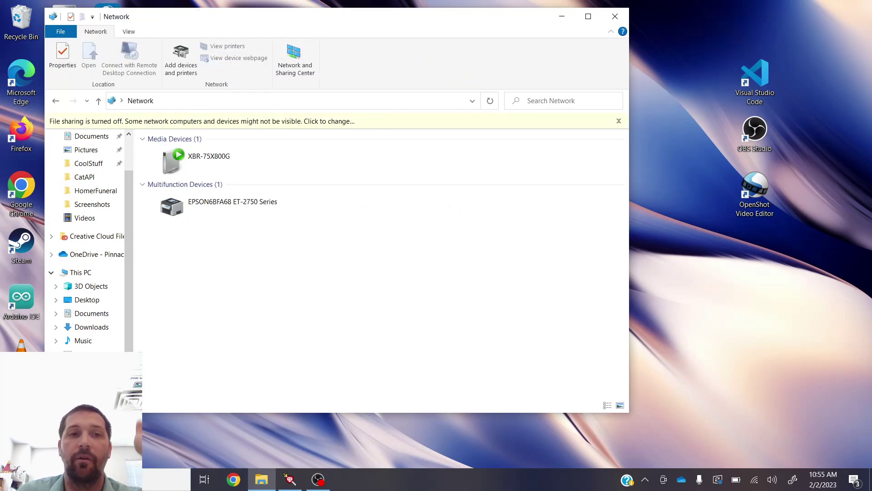
{"action": "key", "text": "alt+Left"}
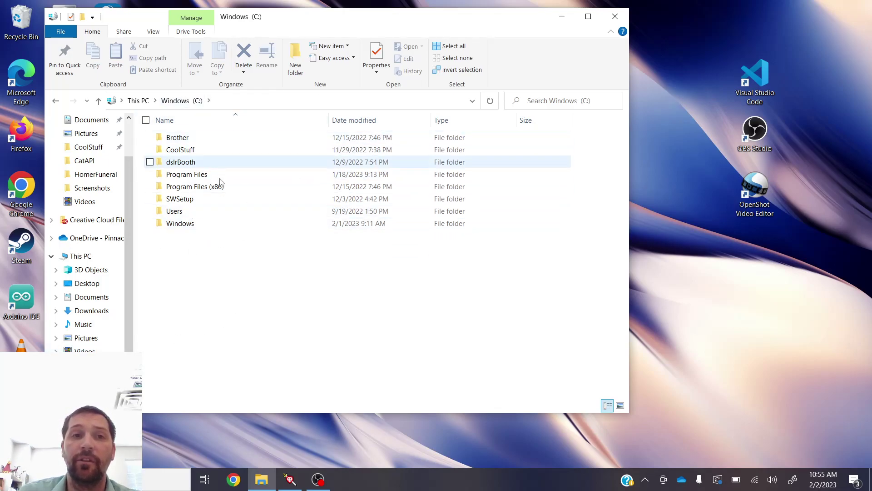
Open the Users folder on the C: drive and enter the personal user profile folder
{"action": "double_click", "coordinate": [210, 214]}
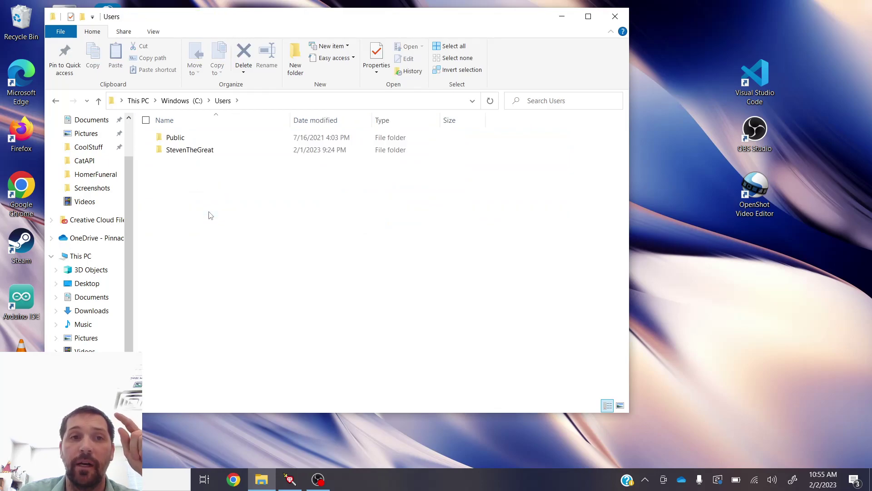
{"action": "left_click", "coordinate": [201, 150]}
{"action": "double_click", "coordinate": [202, 150]}
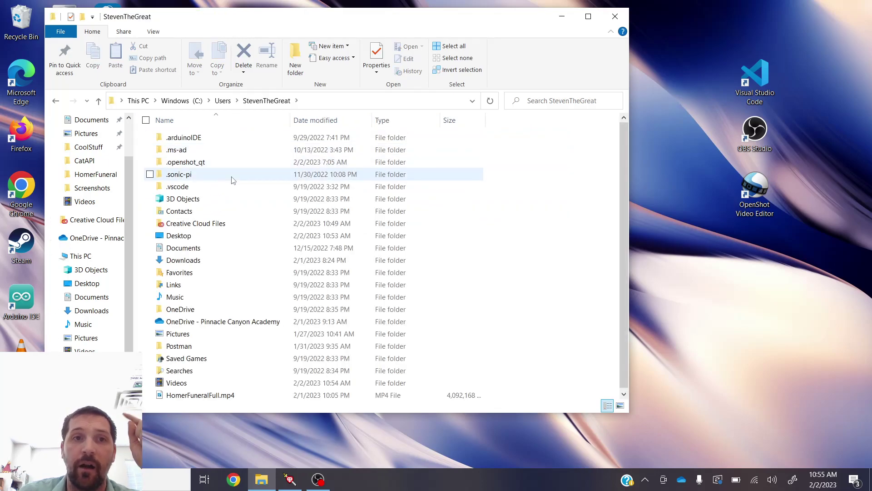
Open the profile's Desktop folder and reposition the window to compare its contents with the icons on the actual desktop
{"action": "left_click", "coordinate": [207, 240]}
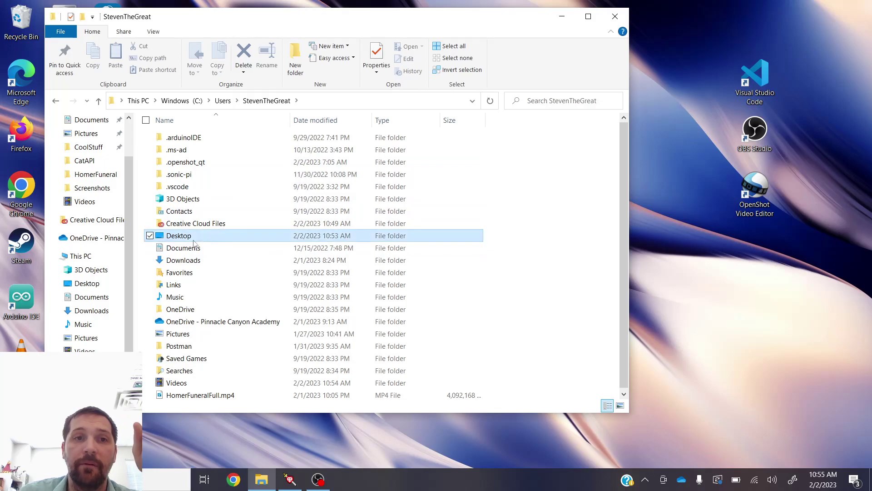
{"action": "left_click", "coordinate": [755, 290]}
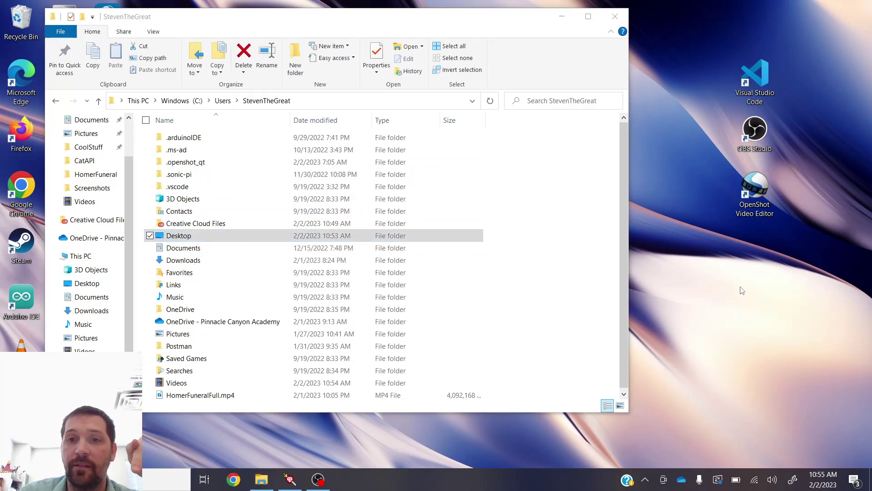
{"action": "left_click_drag", "start_coordinate": [475, 25], "coordinate": [556, 363]}
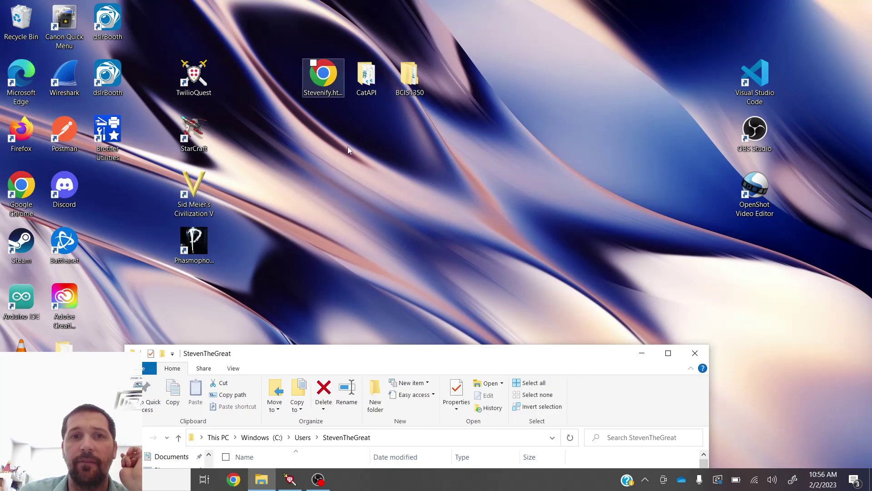
{"action": "left_click_drag", "start_coordinate": [373, 354], "coordinate": [346, 39]}
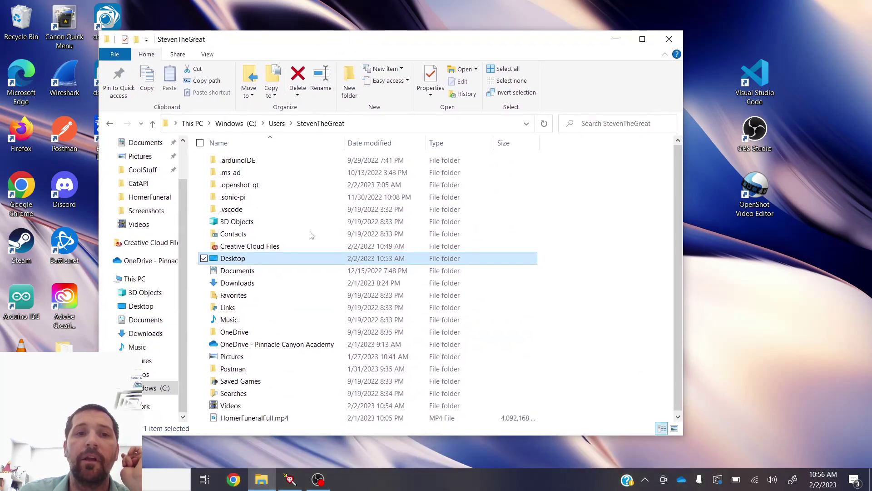
{"action": "double_click", "coordinate": [233, 258]}
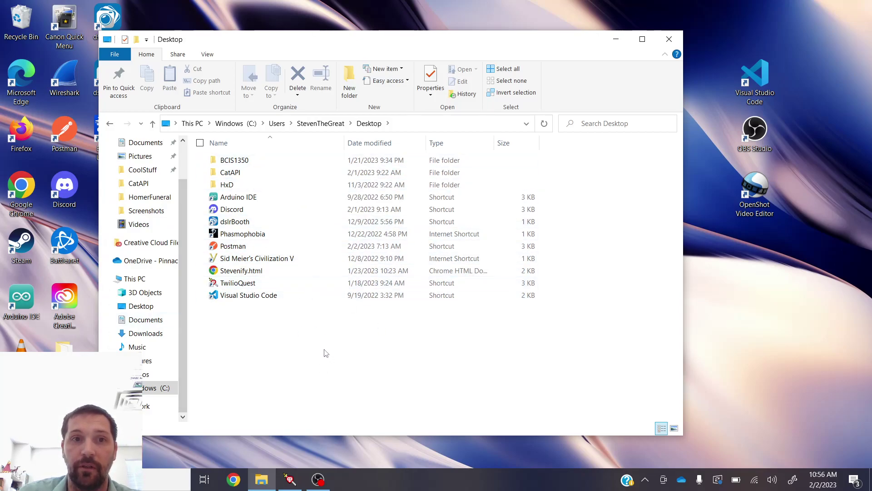
{"action": "left_click", "coordinate": [754, 320]}
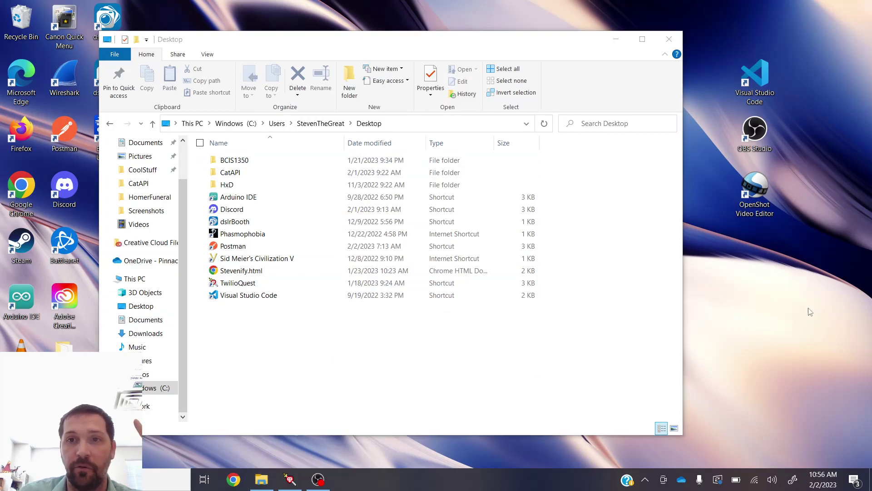
{"action": "left_click_drag", "start_coordinate": [479, 32], "coordinate": [445, 113]}
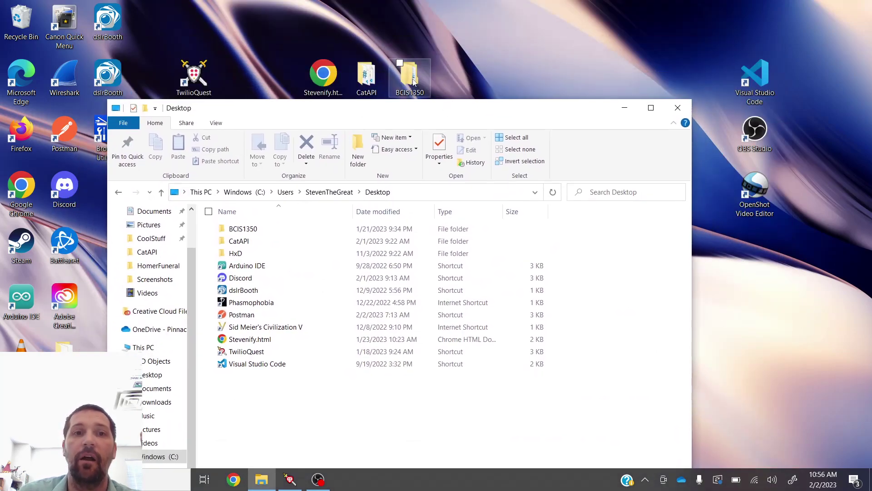
Rename the HxD folder as newNameSameFolder and select the same folder's icon on the desktop
{"action": "left_click", "coordinate": [228, 254]}
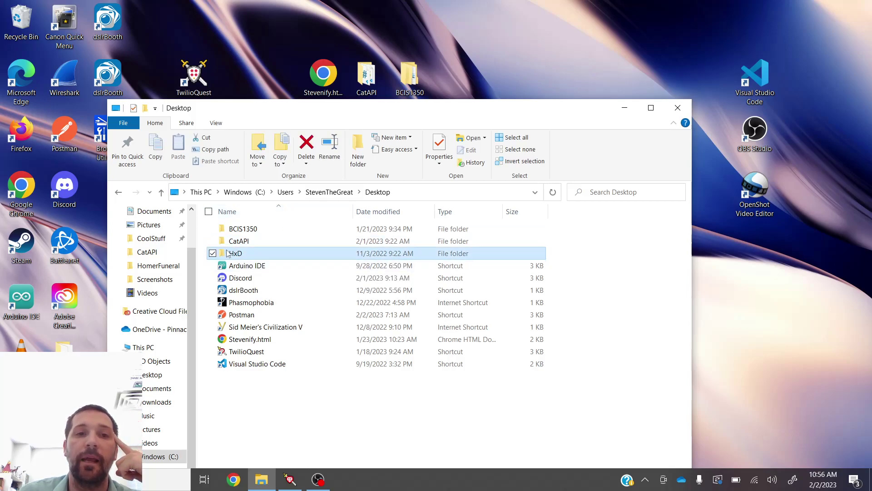
{"action": "left_click", "coordinate": [243, 257]}
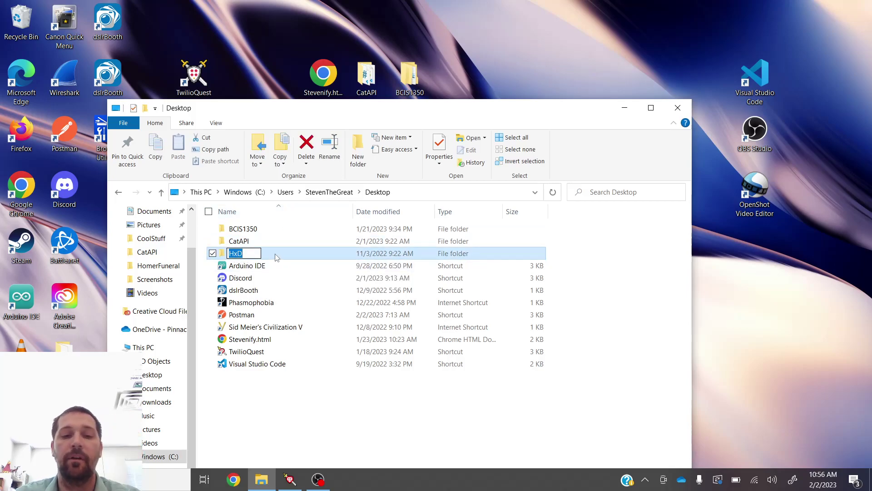
{"action": "type", "text": "newName"}
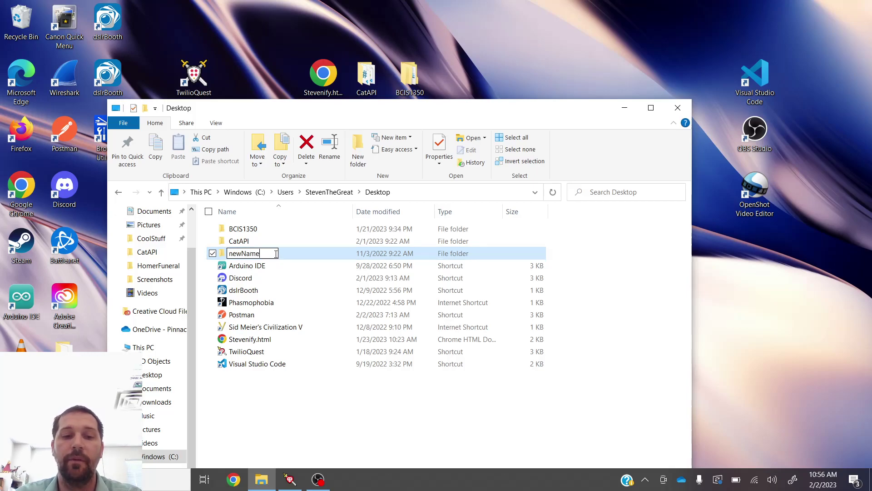
{"action": "type", "text": "SameFolder"}
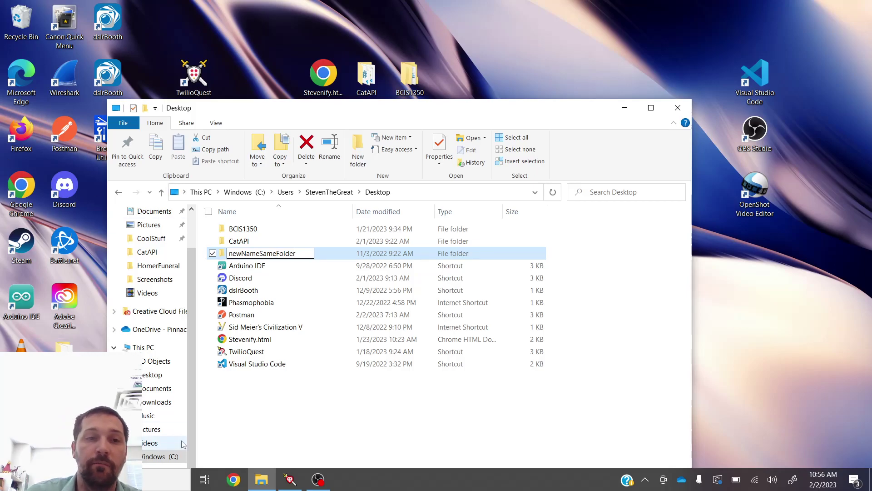
{"action": "key", "text": "Return"}
{"action": "left_click", "coordinate": [64, 347]}
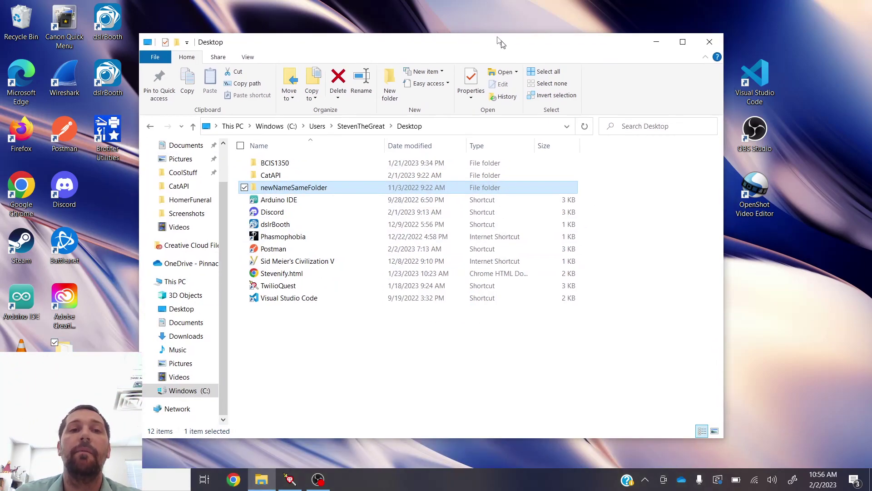
Move the window back up and display the Desktop folder's location as a full text path, highlighting the whole path
{"action": "left_click_drag", "start_coordinate": [470, 109], "coordinate": [496, 37]}
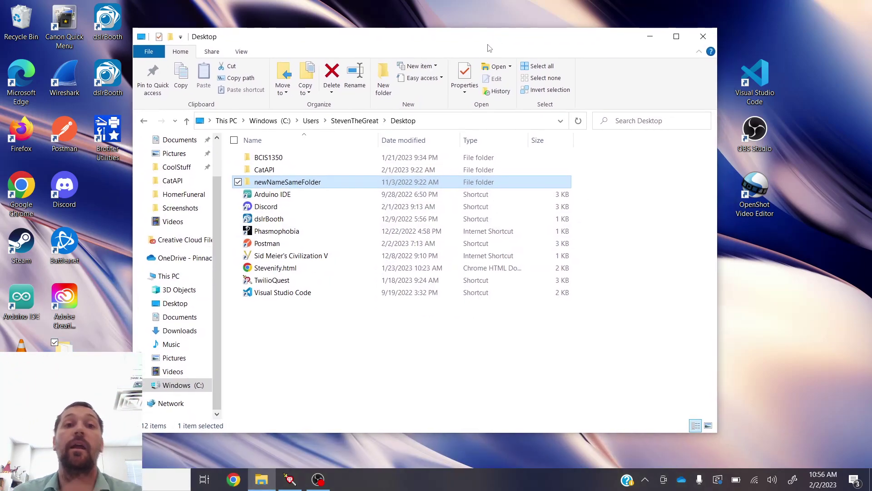
{"action": "left_click", "coordinate": [463, 122]}
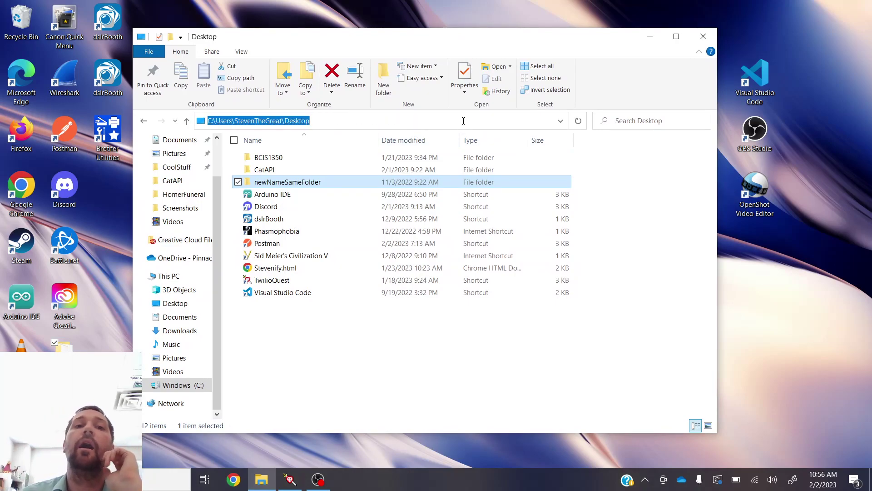
{"action": "left_click", "coordinate": [332, 123]}
{"action": "left_click_drag", "start_coordinate": [347, 119], "coordinate": [196, 119]}
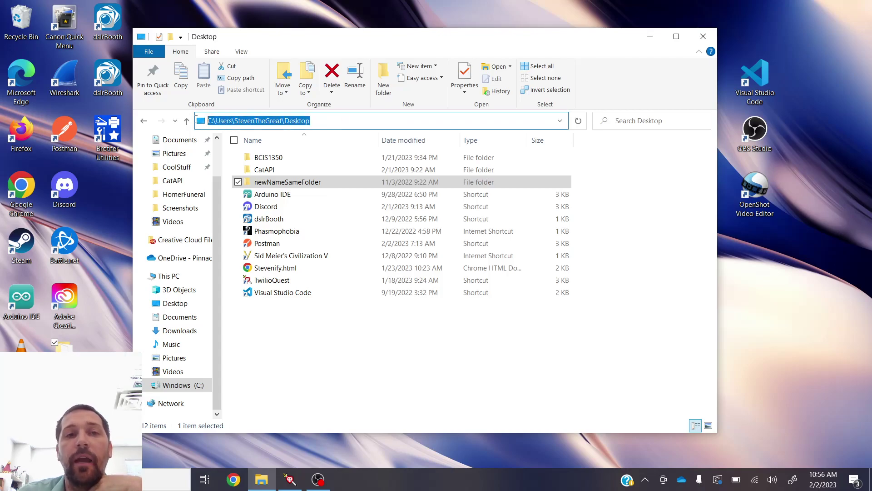
{"action": "left_click", "coordinate": [325, 122]}
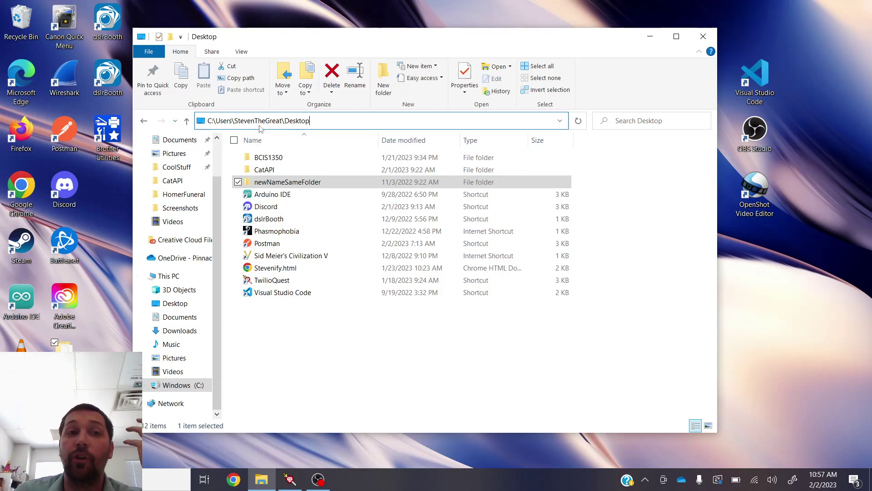
Highlight the individual parts of the Desktop path in turn, including the C: drive root and the user profile folder
{"action": "left_click_drag", "start_coordinate": [209, 121], "coordinate": [322, 121]}
{"action": "left_click", "coordinate": [321, 121]}
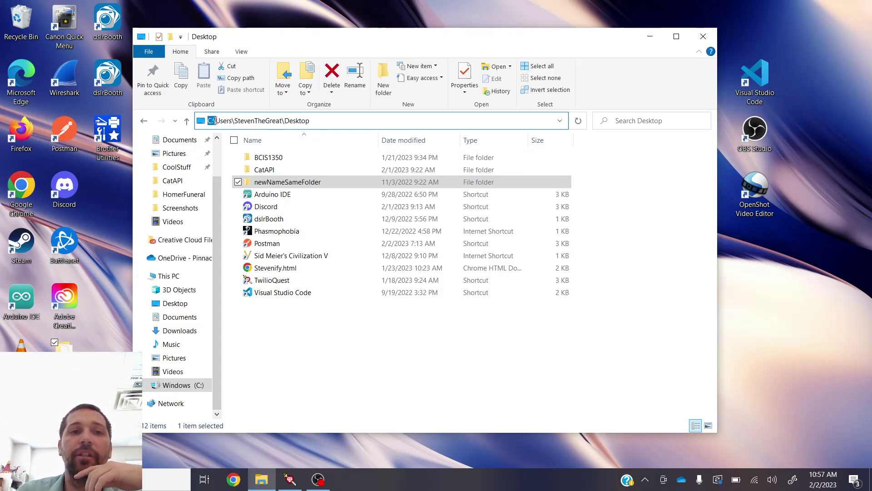
{"action": "left_click_drag", "start_coordinate": [215, 120], "coordinate": [279, 121]}
{"action": "left_click", "coordinate": [232, 121]}
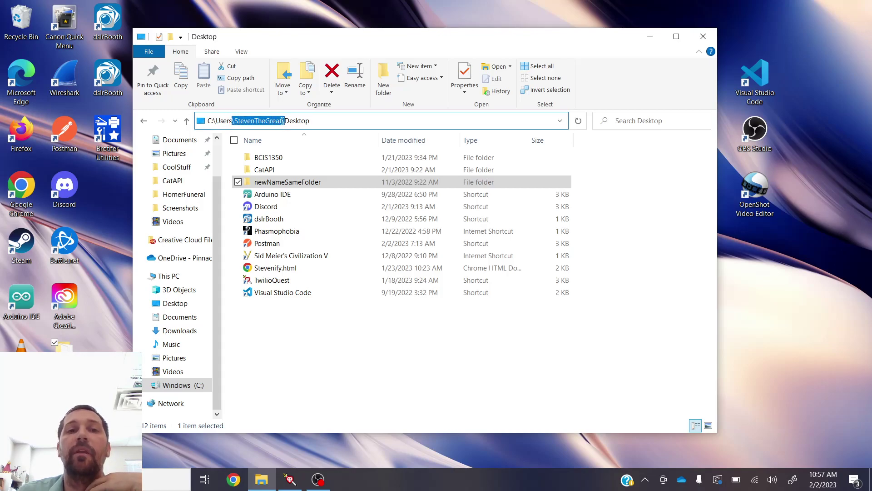
Move the Desktop folder's window aside and open the BCIS1350 folder from its icon on the actual desktop
{"action": "left_click", "coordinate": [284, 121]}
{"action": "left_click", "coordinate": [325, 120]}
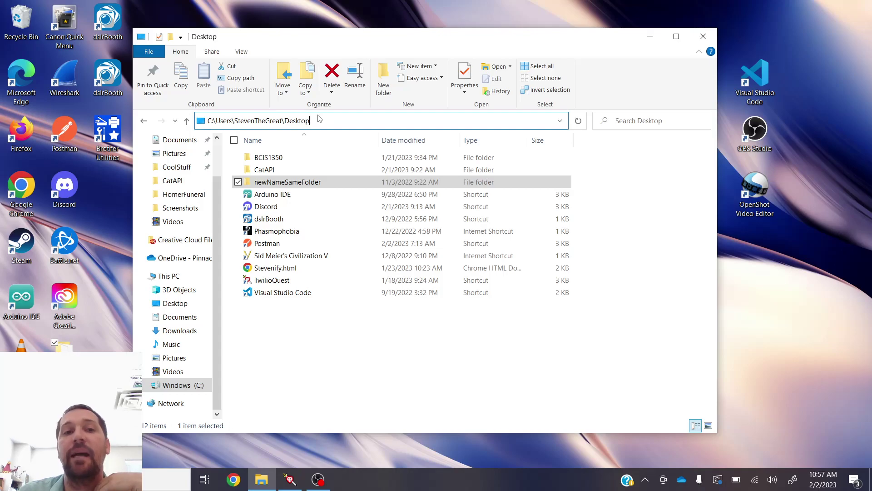
{"action": "left_click_drag", "start_coordinate": [338, 383], "coordinate": [238, 205]}
{"action": "left_click", "coordinate": [427, 328]}
{"action": "left_click_drag", "start_coordinate": [561, 28], "coordinate": [309, 132]}
{"action": "double_click", "coordinate": [421, 75]}
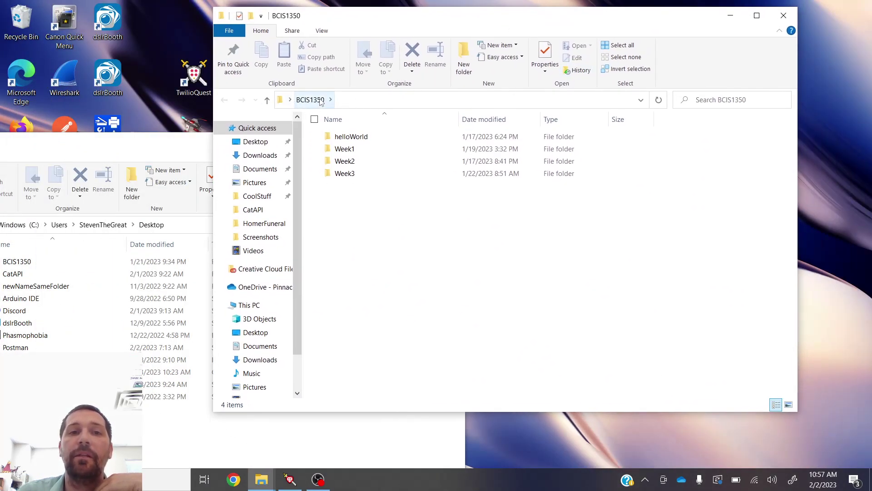
Display the full text path of the BCIS1350 folder and compare it with the Desktop folder window
{"action": "left_click", "coordinate": [375, 105]}
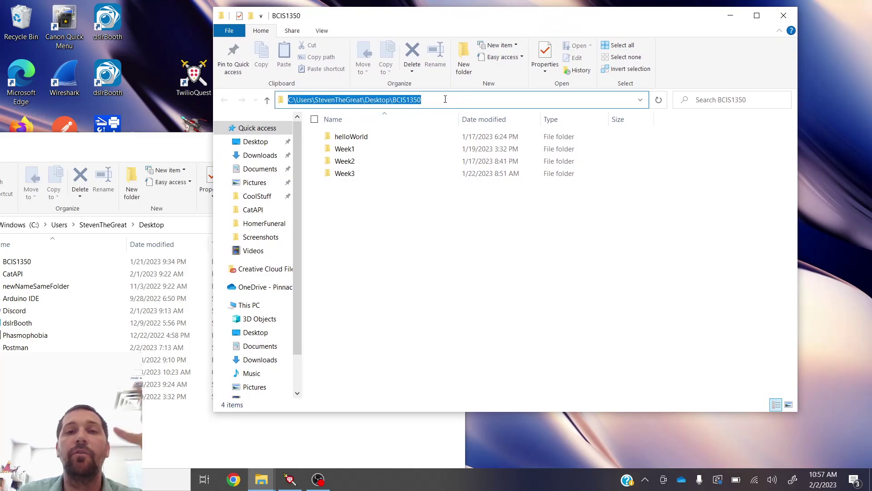
{"action": "left_click_drag", "start_coordinate": [155, 151], "coordinate": [387, 144]}
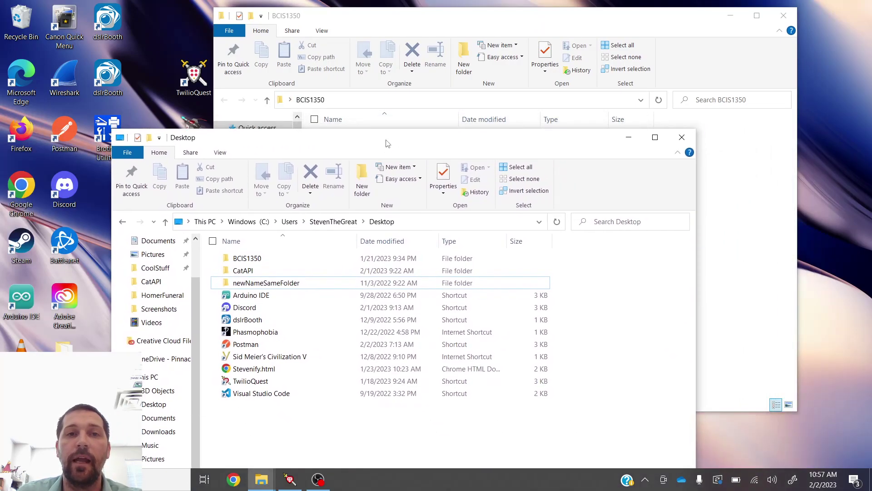
{"action": "left_click", "coordinate": [427, 100]}
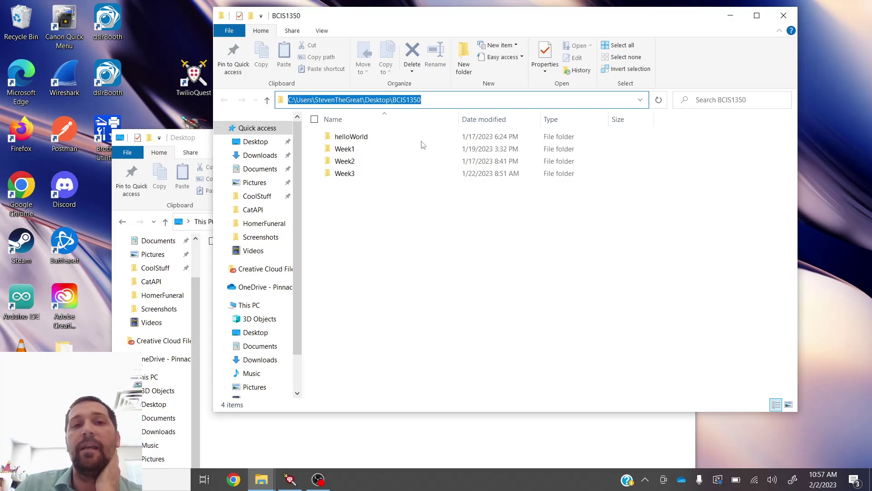
{"action": "left_click", "coordinate": [401, 444]}
{"action": "left_click", "coordinate": [752, 177]}
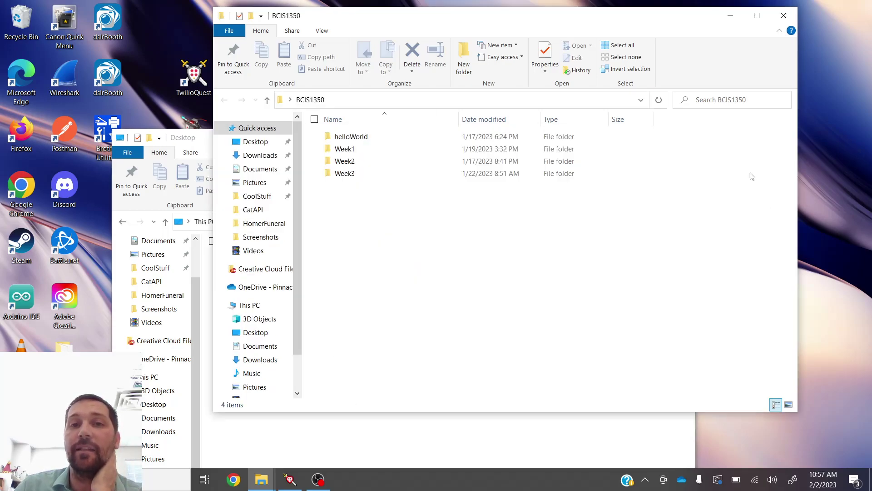
Open BCIS1350 in the Desktop folder window too and compare both windows, briefly viewing the Week1 subfolder
{"action": "left_click", "coordinate": [368, 435]}
{"action": "double_click", "coordinate": [336, 258]}
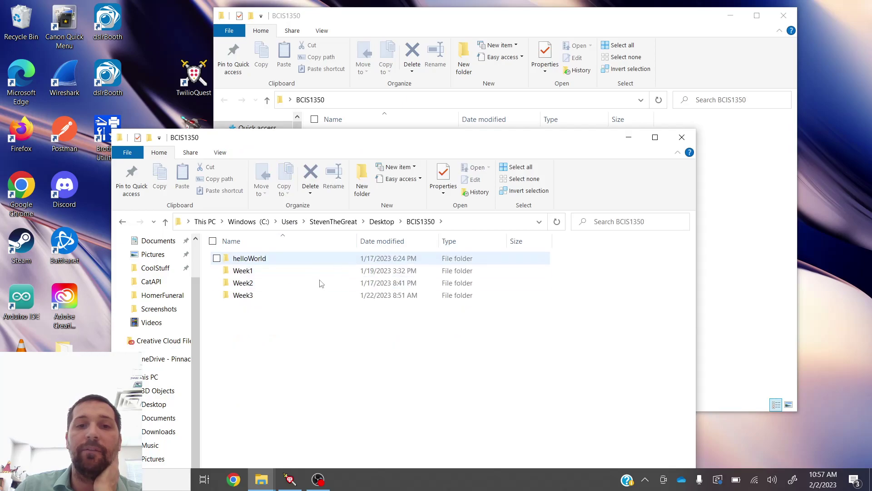
{"action": "left_click", "coordinate": [726, 245]}
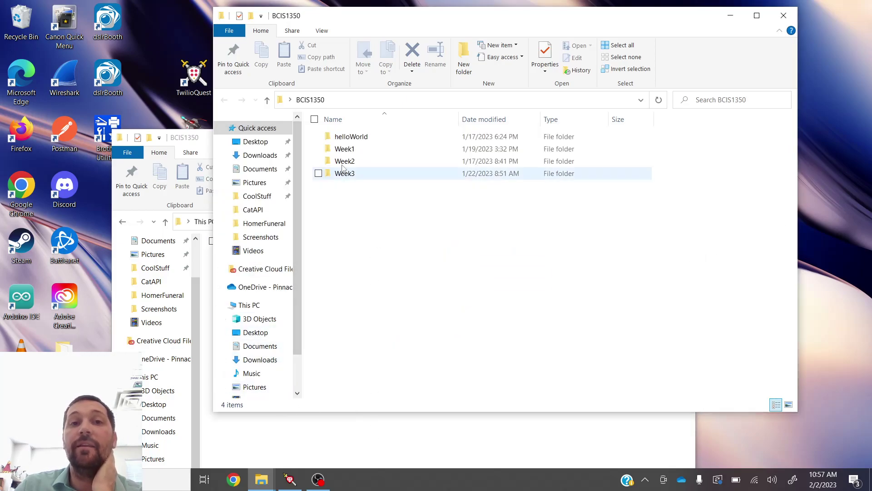
{"action": "double_click", "coordinate": [346, 149]}
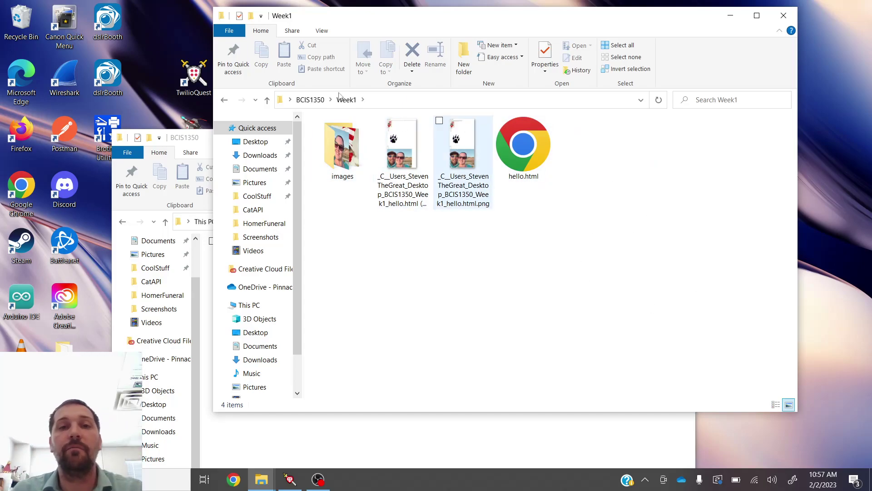
{"action": "left_click", "coordinate": [310, 100]}
{"action": "left_click", "coordinate": [195, 136]}
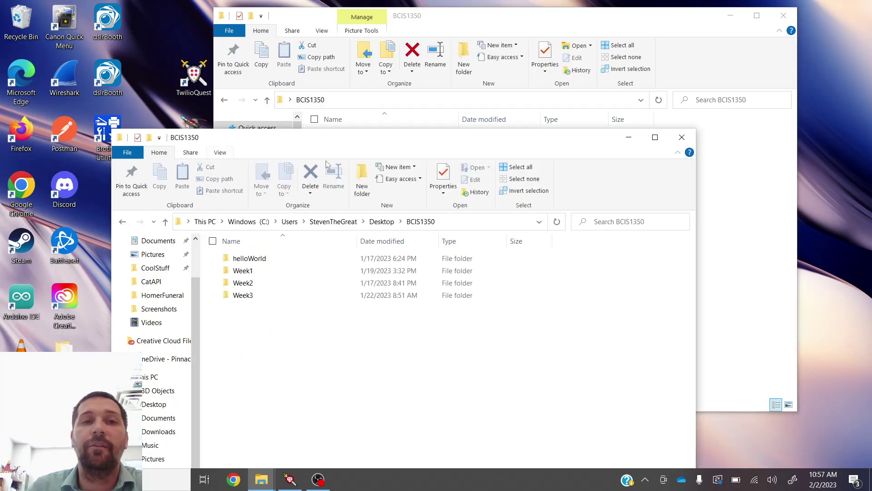
Close both BCIS1350 folder windows to return to the desktop
{"action": "left_click", "coordinate": [690, 138]}
{"action": "left_click_drag", "start_coordinate": [501, 33], "coordinate": [384, 136]}
{"action": "left_click", "coordinate": [662, 135]}
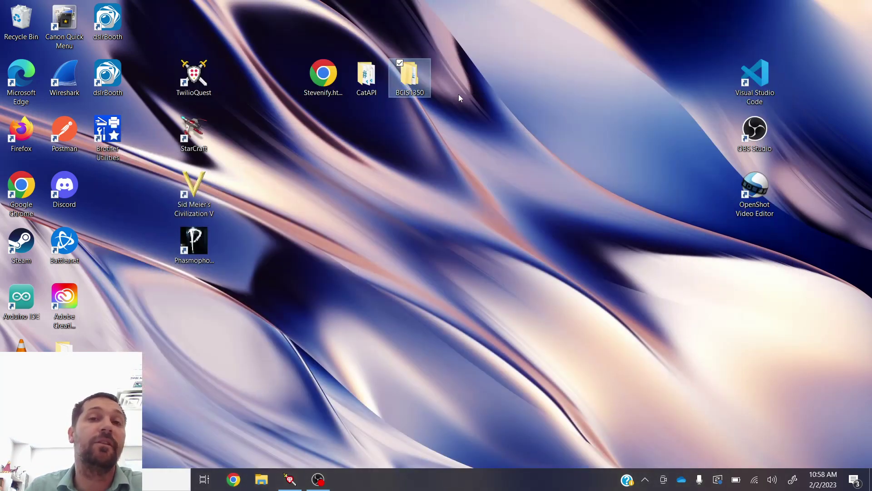
Reopen BCIS1350 from its desktop icon, reposition the window higher, and open the Week1 subfolder
{"action": "double_click", "coordinate": [412, 77]}
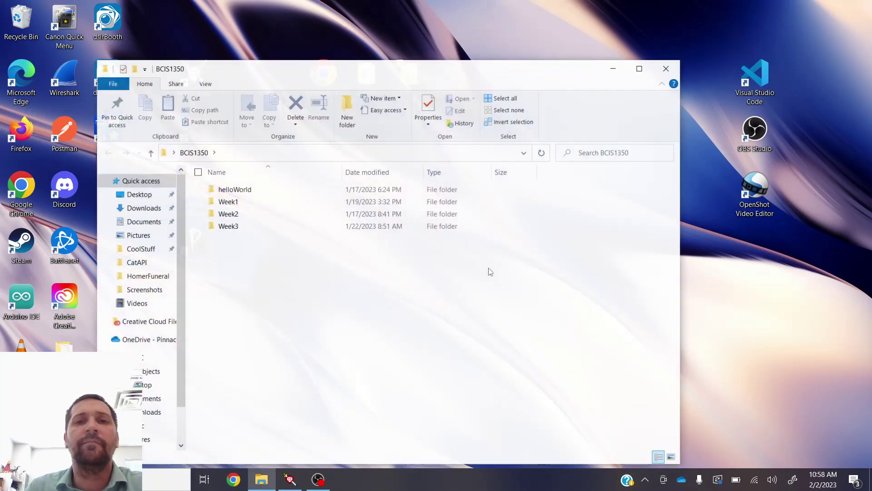
{"action": "left_click_drag", "start_coordinate": [243, 68], "coordinate": [241, 26]}
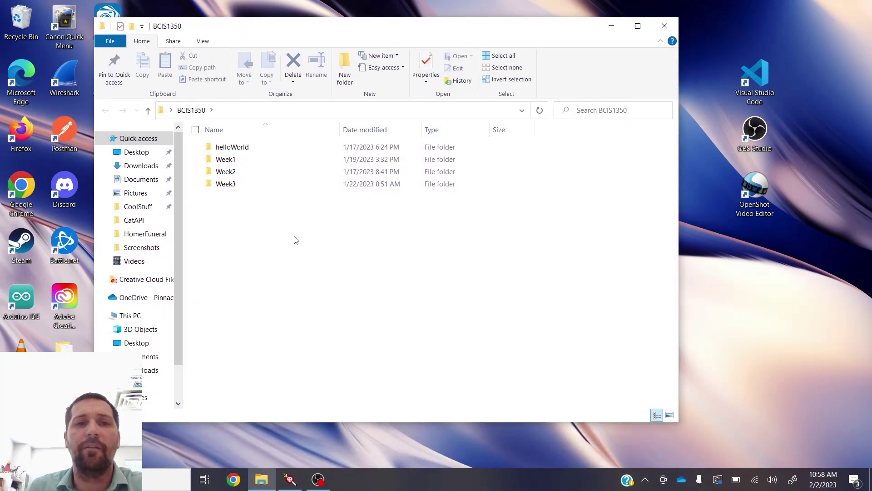
{"action": "left_click", "coordinate": [226, 172]}
{"action": "left_click", "coordinate": [236, 187]}
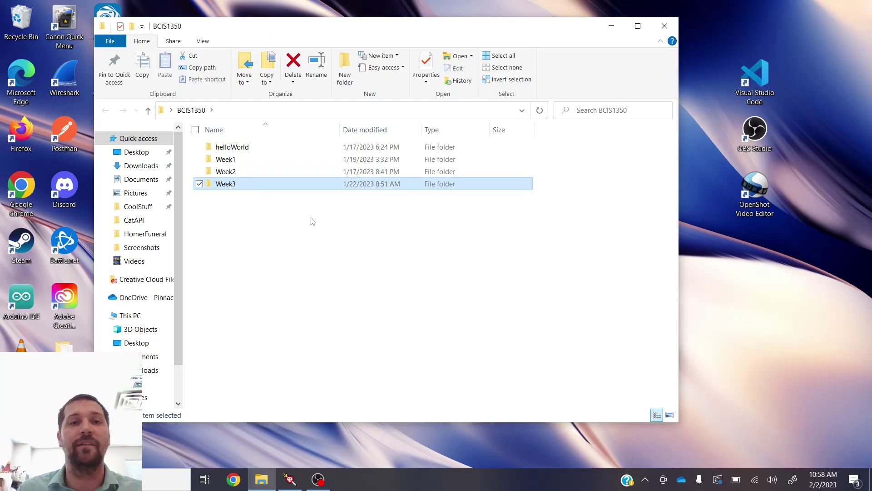
{"action": "left_click", "coordinate": [249, 164]}
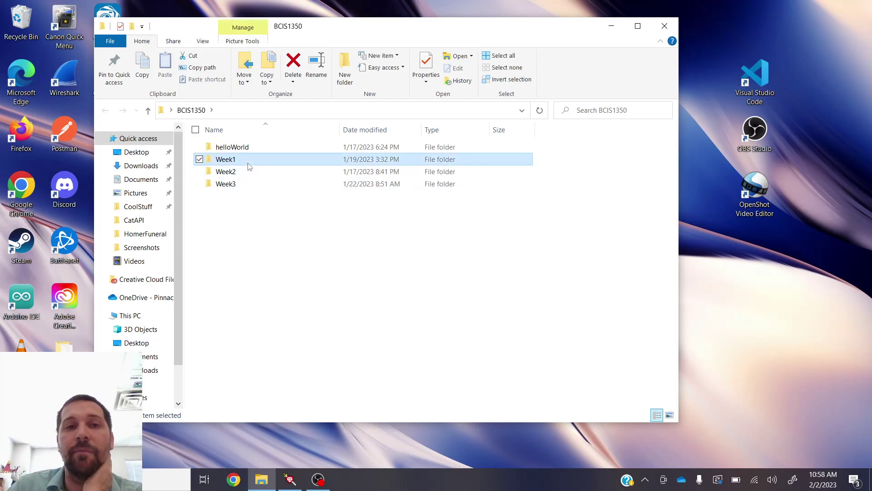
{"action": "double_click", "coordinate": [248, 164]}
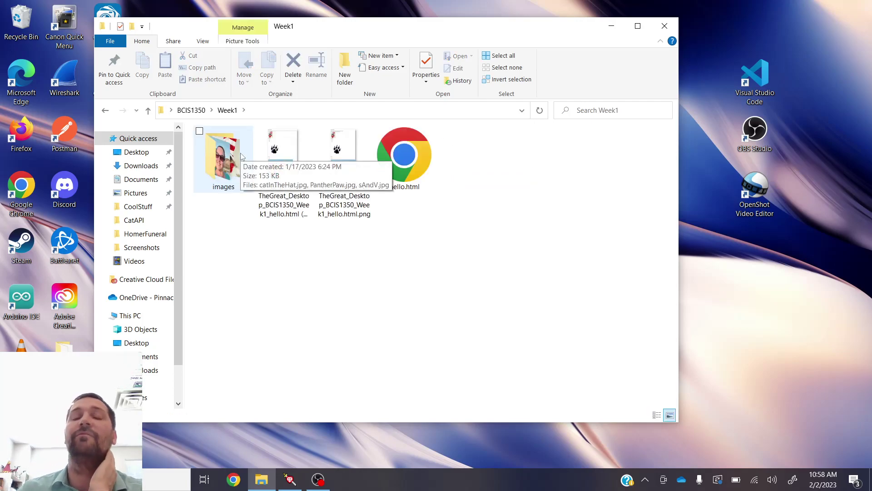
Open hello.html from Week1 in the browser, look through the whole page, and close it
{"action": "left_click", "coordinate": [405, 169]}
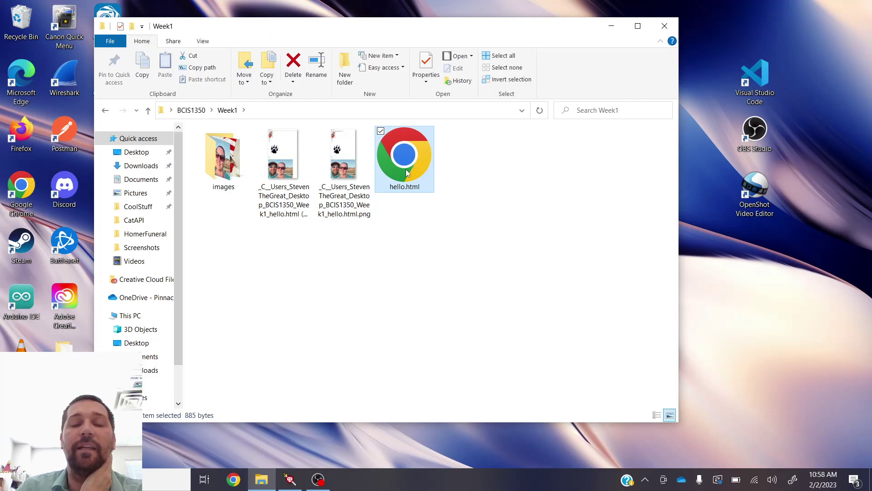
{"action": "double_click", "coordinate": [406, 169]}
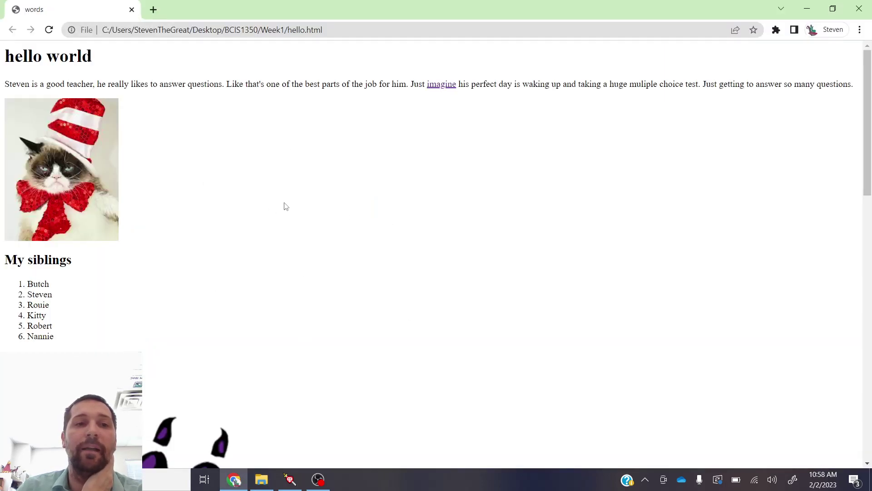
{"action": "scroll", "coordinate": [293, 195], "scroll_direction": "down", "scroll_amount": 15}
{"action": "scroll", "coordinate": [384, 219], "scroll_direction": "up", "scroll_amount": 15}
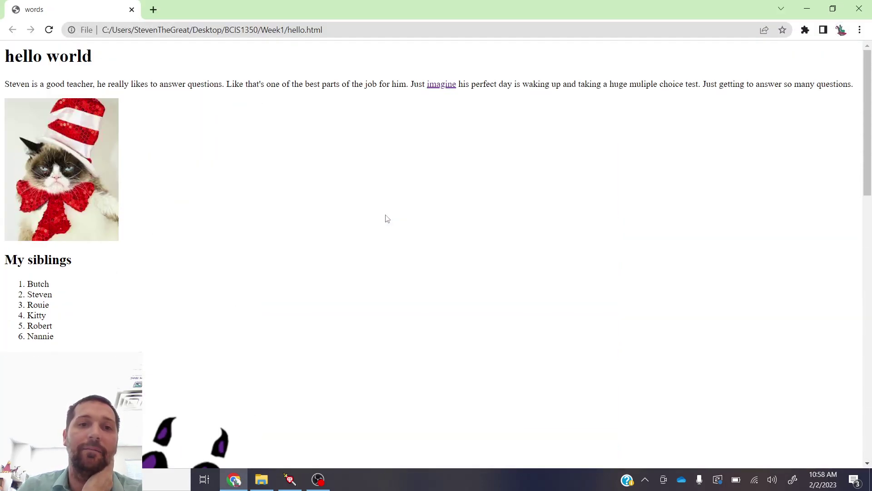
{"action": "left_click", "coordinate": [859, 9]}
Point out the two page screenshots in Week1 and examine the pictures inside its images folder
{"action": "left_click_drag", "start_coordinate": [368, 252], "coordinate": [272, 132]}
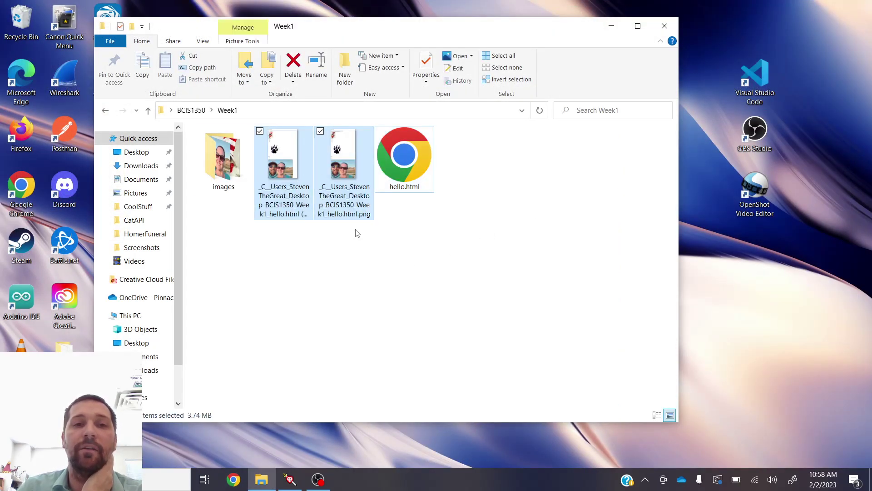
{"action": "left_click", "coordinate": [337, 169]}
{"action": "left_click", "coordinate": [223, 164]}
{"action": "double_click", "coordinate": [222, 184]}
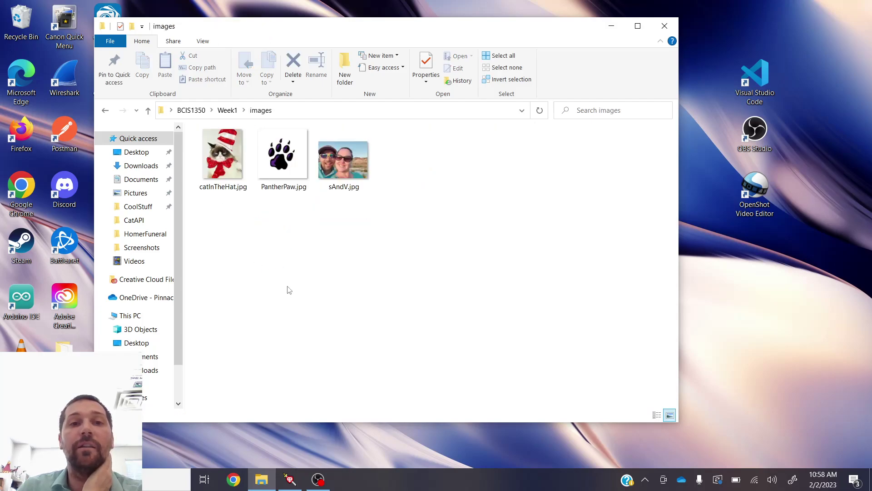
{"action": "left_click", "coordinate": [283, 157]}
{"action": "left_click", "coordinate": [343, 160]}
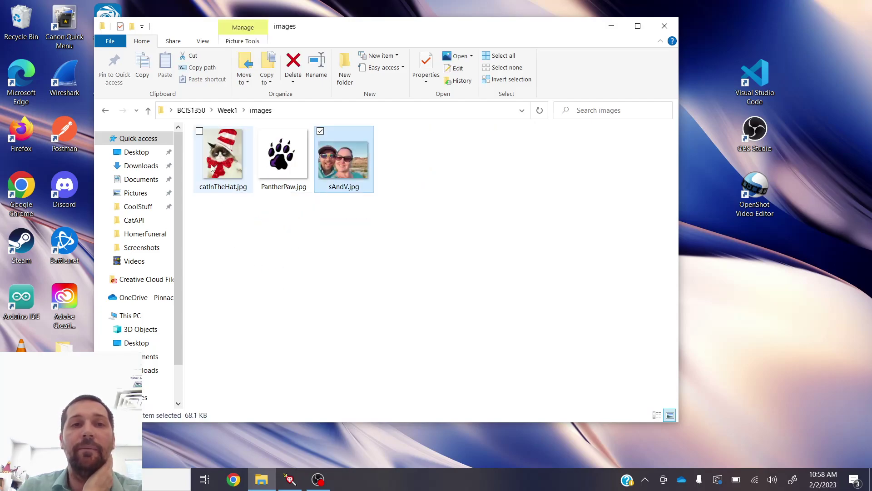
Return to the Week1 folder and open hello.html in Visual Studio Code
{"action": "left_click", "coordinate": [148, 110]}
{"action": "left_click", "coordinate": [386, 168]}
{"action": "right_click", "coordinate": [384, 171]}
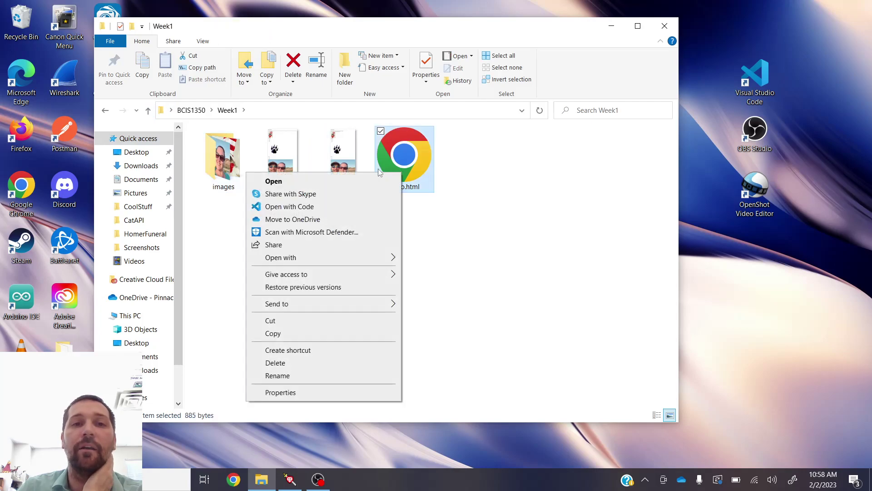
{"action": "left_click", "coordinate": [291, 207]}
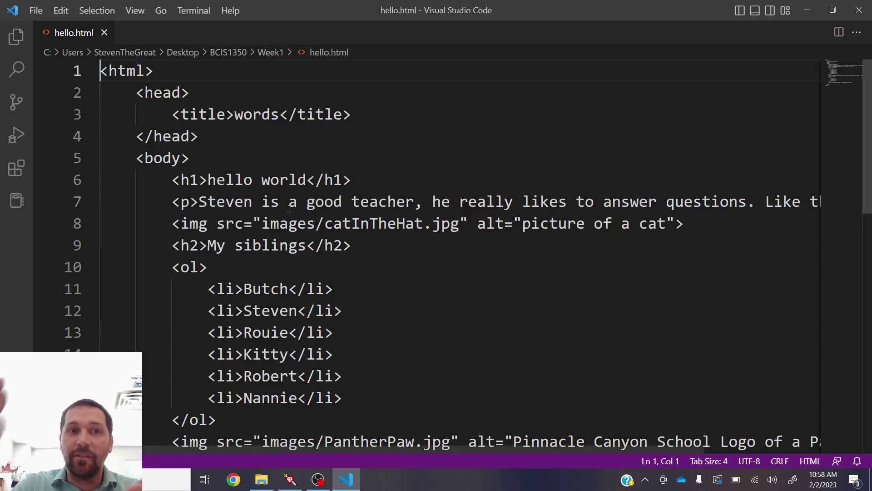
Highlight the images part of the cat picture's src path and select the matching images folder in File Explorer, returning to the code
{"action": "scroll", "coordinate": [302, 191], "scroll_direction": "down", "scroll_amount": 1}
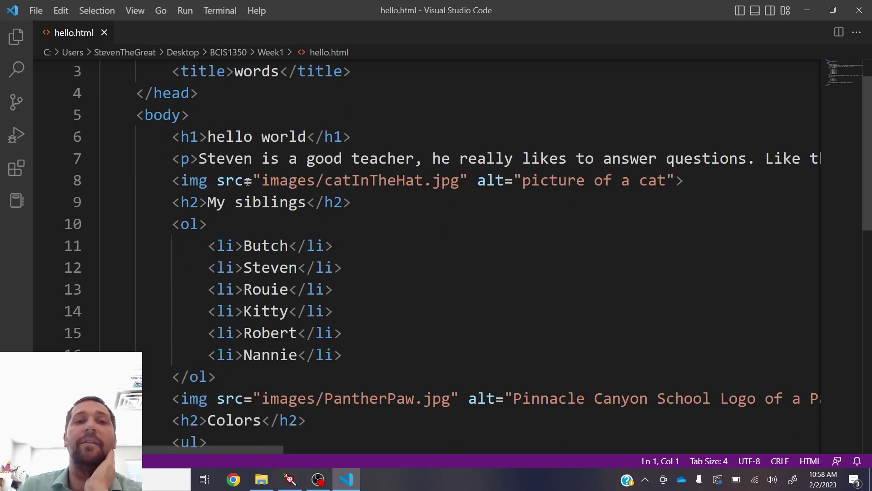
{"action": "left_click_drag", "start_coordinate": [219, 180], "coordinate": [343, 182]}
{"action": "left_click", "coordinate": [262, 180]}
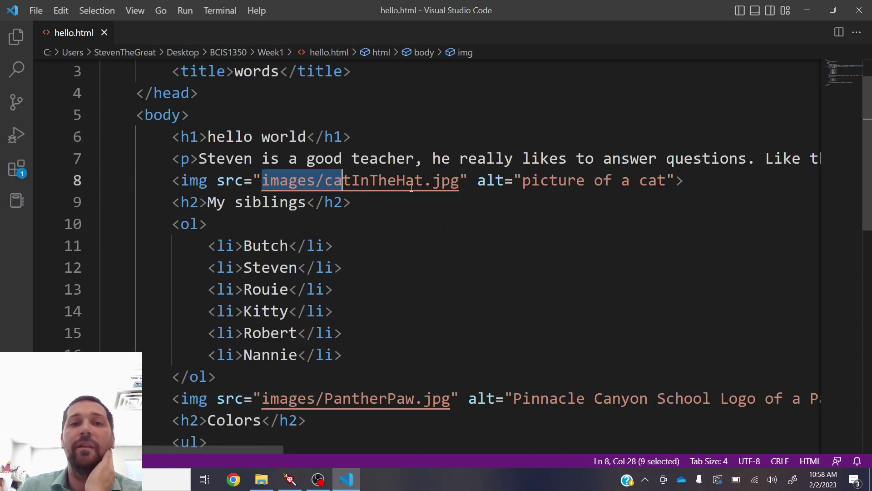
{"action": "double_click", "coordinate": [315, 181]}
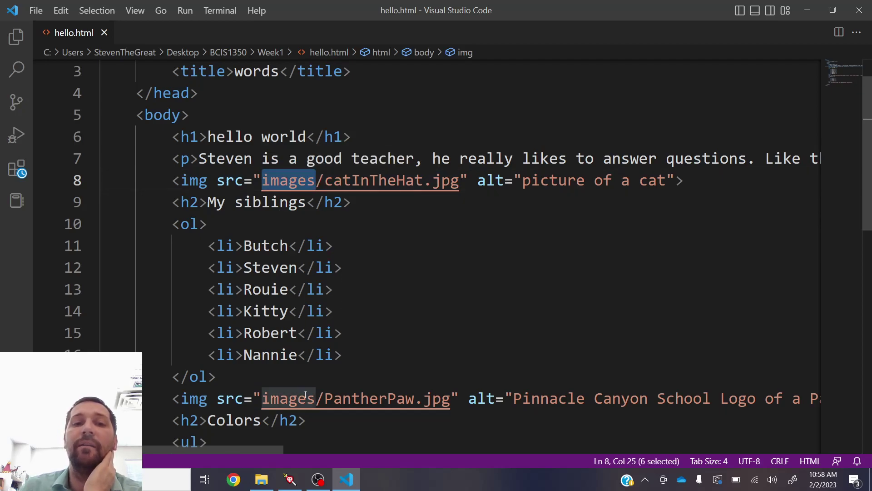
{"action": "left_click", "coordinate": [261, 479]}
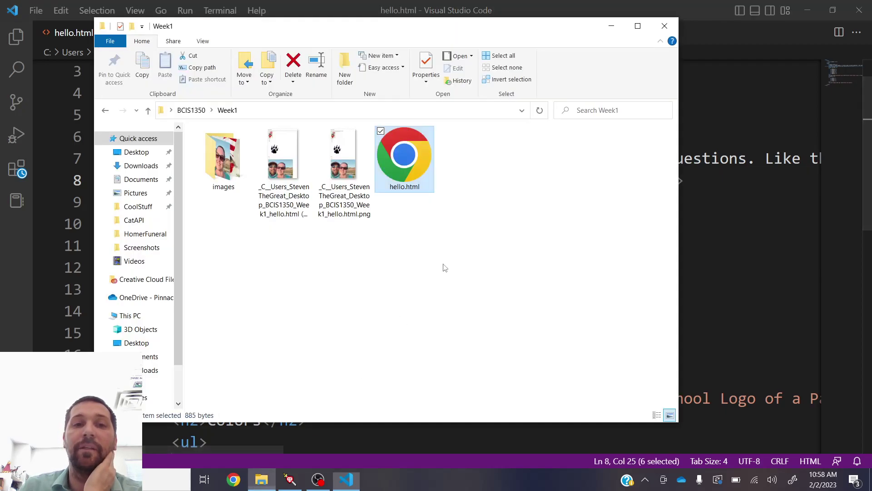
{"action": "left_click", "coordinate": [235, 189]}
{"action": "left_click", "coordinate": [715, 202]}
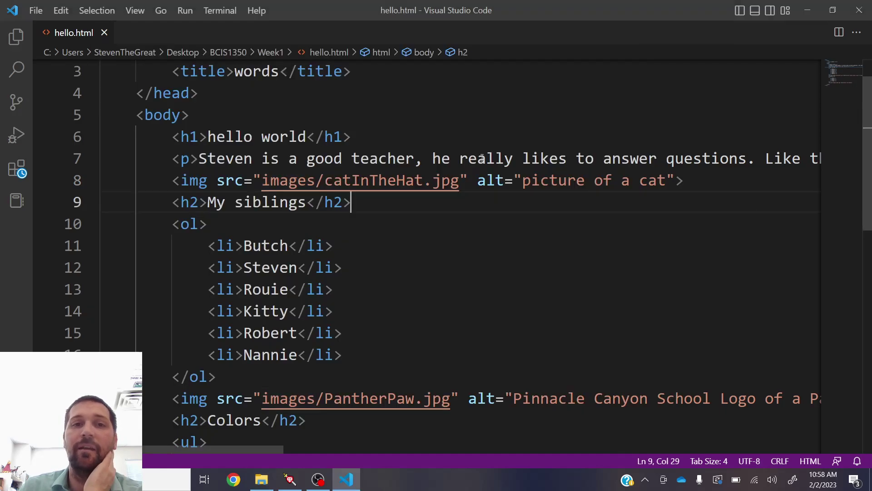
Try to highlight catInTheHat.jpg in the line 8 image path and undo the accidental text move
{"action": "left_click", "coordinate": [328, 181]}
{"action": "key", "text": "ctrl+shift+Right"}
{"action": "key", "text": "ctrl+shift+Right"}
{"action": "key", "text": "shift+Left"}
{"action": "left_click_drag", "start_coordinate": [328, 182], "coordinate": [313, 184]}
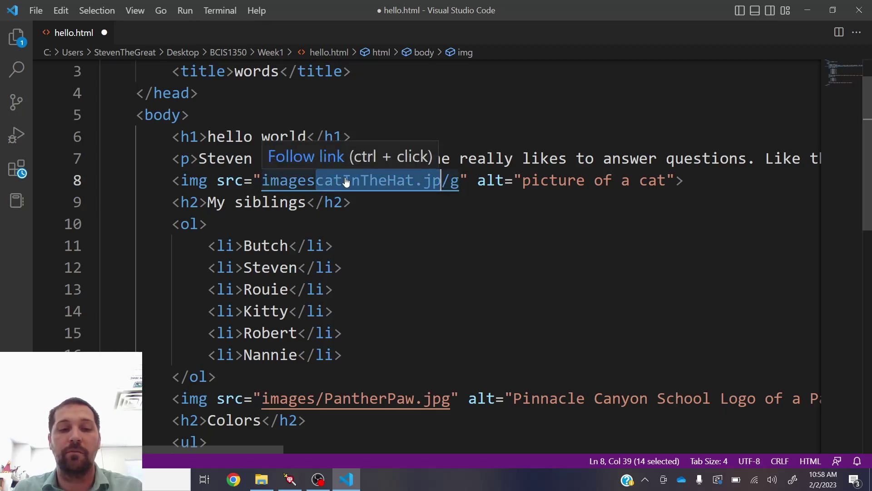
{"action": "key", "text": "ctrl+z"}
{"action": "key", "text": "Down"}
{"action": "key", "text": "Down"}
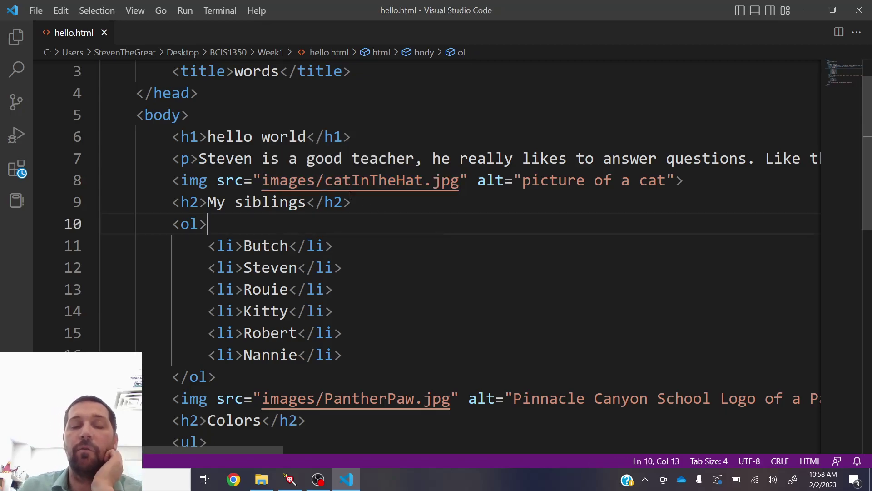
Select catInTheHat.jpg inside the images folder in File Explorer and highlight the .jpg extension in the line 8 path in Visual Studio Code
{"action": "left_click", "coordinate": [253, 485]}
{"action": "double_click", "coordinate": [249, 177]}
{"action": "left_click", "coordinate": [219, 193]}
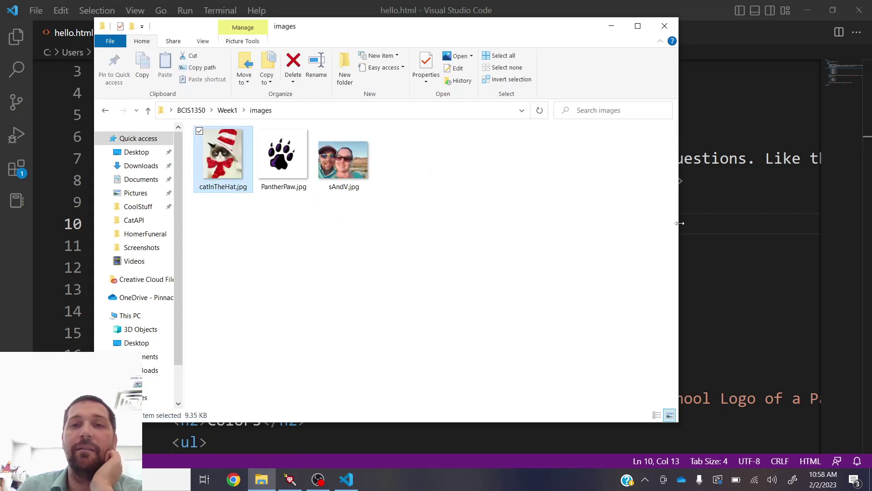
{"action": "left_click", "coordinate": [681, 222]}
{"action": "left_click_drag", "start_coordinate": [325, 180], "coordinate": [426, 183]}
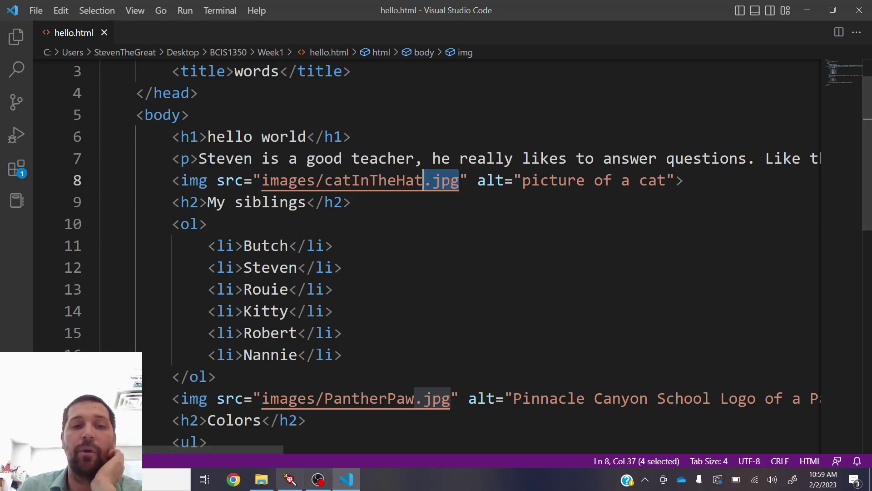
Switch to File Explorer and toggle the display of file name extensions off and on again for the images folder
{"action": "left_click", "coordinate": [261, 479]}
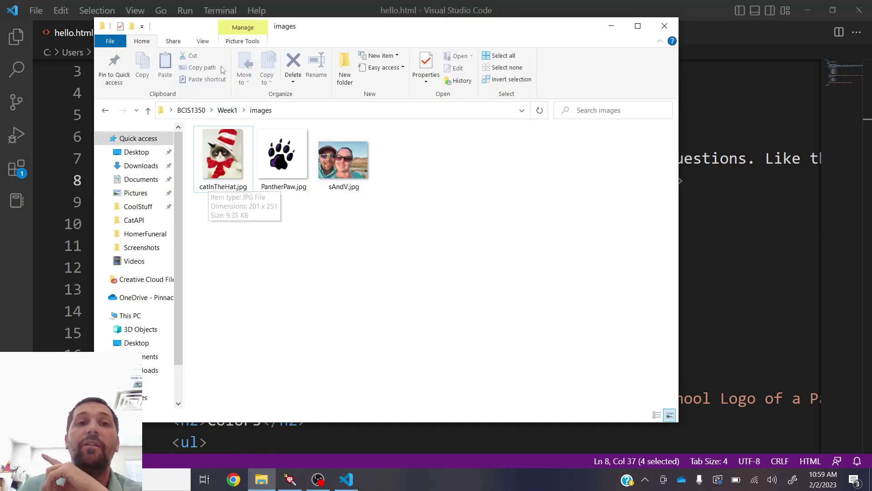
{"action": "left_click", "coordinate": [202, 41]}
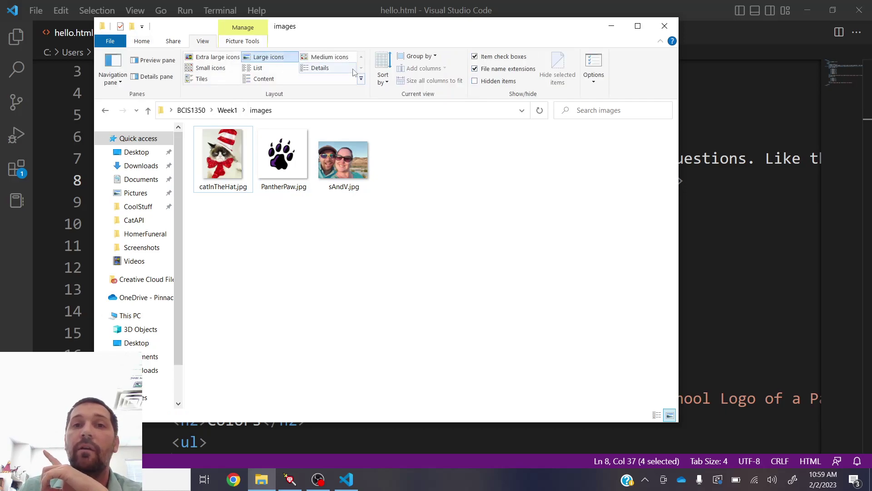
{"action": "left_click", "coordinate": [485, 71]}
{"action": "left_click", "coordinate": [486, 74]}
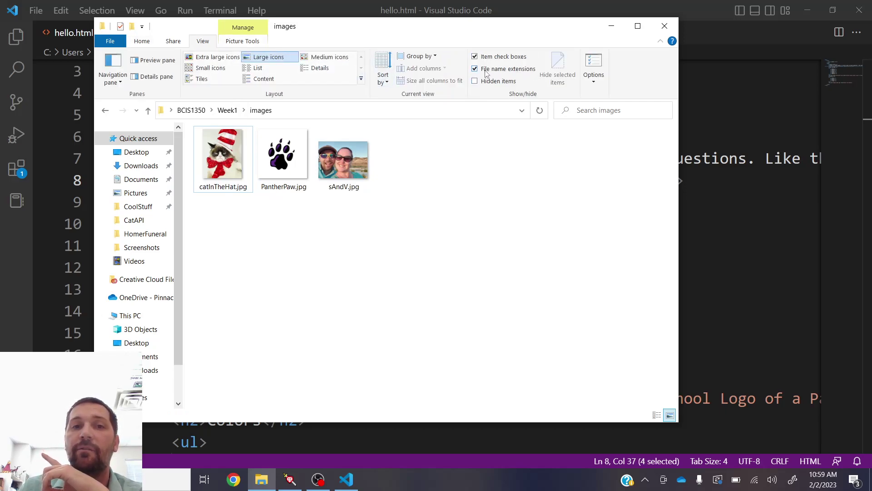
{"action": "left_click", "coordinate": [486, 73]}
{"action": "left_click", "coordinate": [486, 73]}
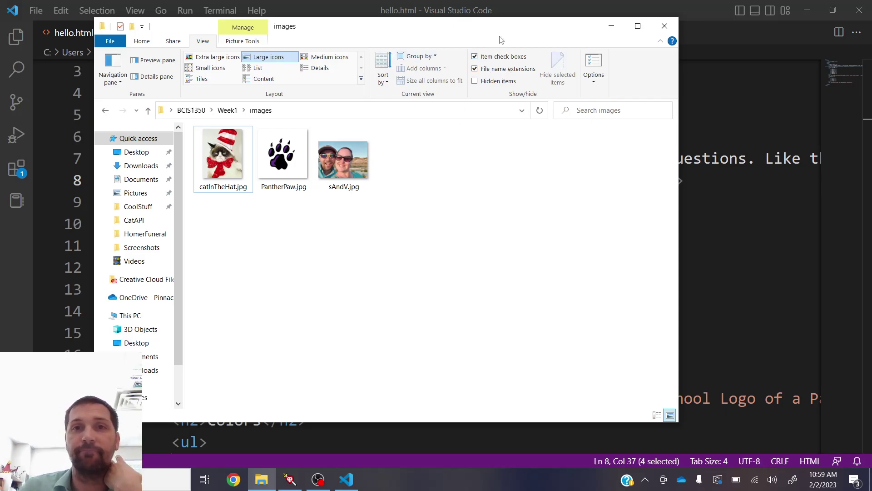
Select catInTheHat.jpg, PantherPaw.jpg and sAndV.jpg in turn to point out their file extensions
{"action": "left_click", "coordinate": [233, 188]}
{"action": "left_click", "coordinate": [283, 190]}
{"action": "left_click", "coordinate": [344, 190]}
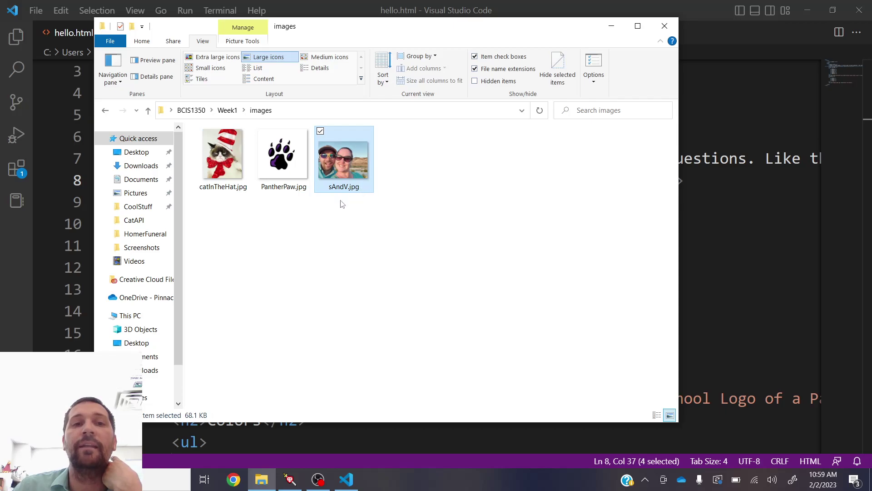
Return to the Week1 folder, and close File Explorer and Visual Studio Code
{"action": "left_click", "coordinate": [227, 110]}
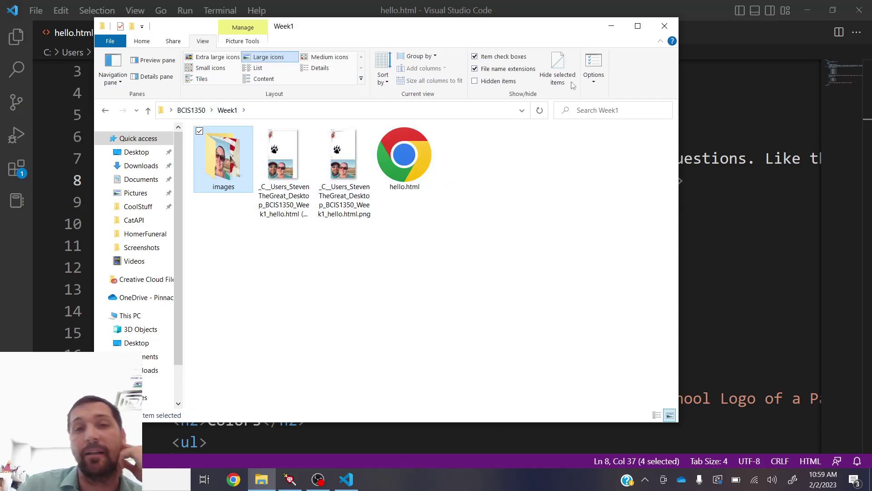
{"action": "left_click", "coordinate": [660, 32]}
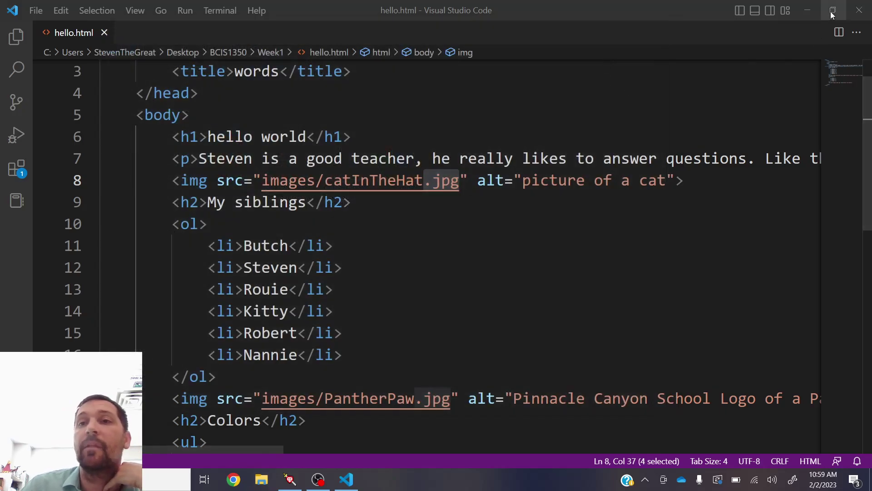
{"action": "left_click", "coordinate": [859, 10]}
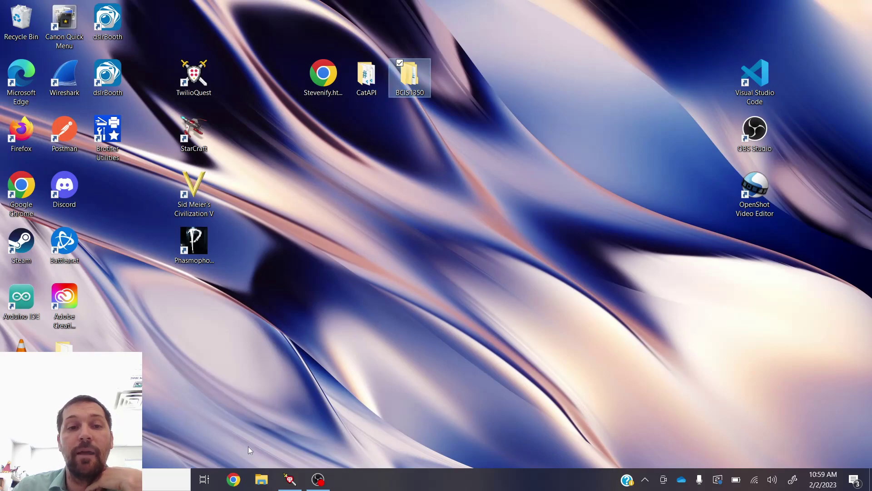
{"action": "left_click", "coordinate": [406, 118]}
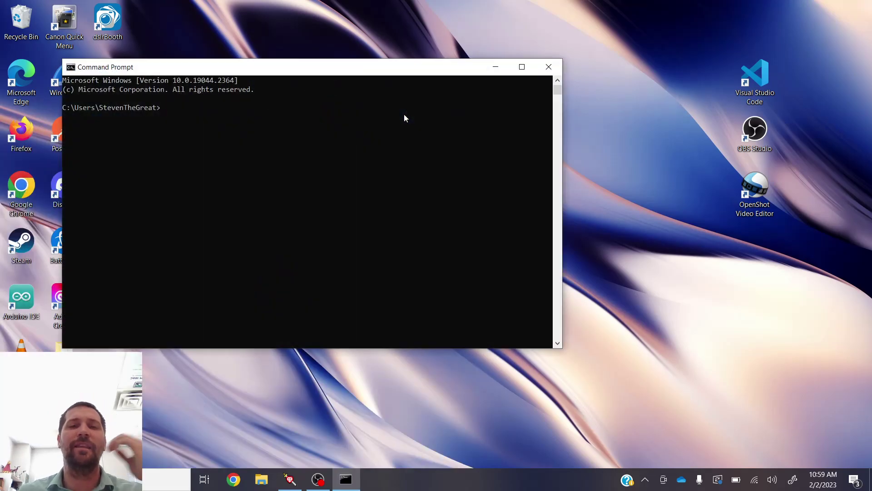
{"action": "left_click_drag", "start_coordinate": [370, 70], "coordinate": [491, 74]}
{"action": "left_click", "coordinate": [668, 71]}
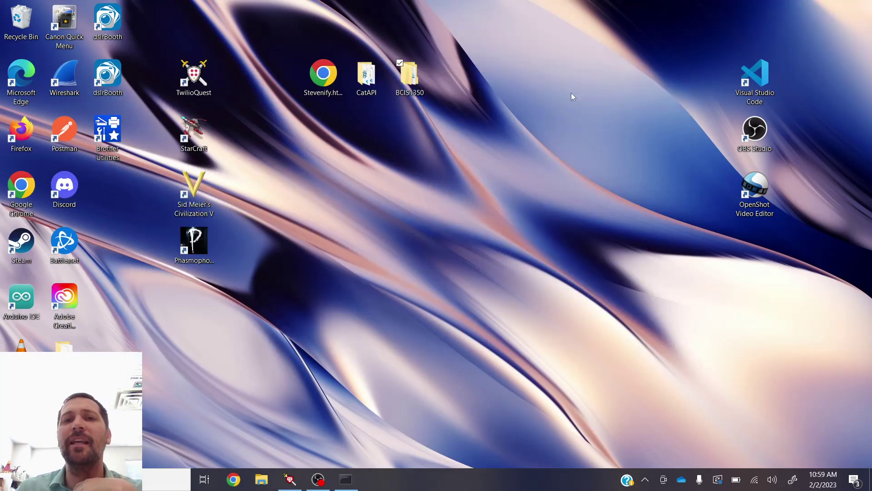
Search for cmd, open Command Prompt and reposition its window on the desktop
{"action": "key", "text": "super"}
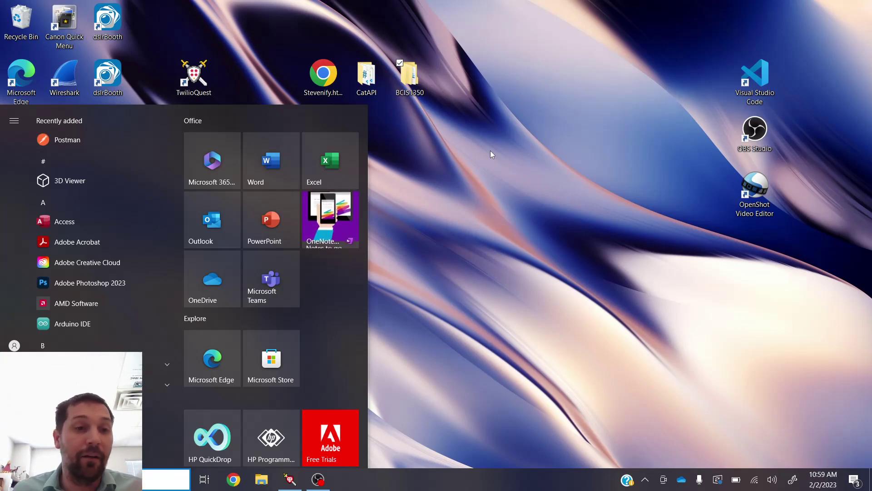
{"action": "type", "text": "cmd"}
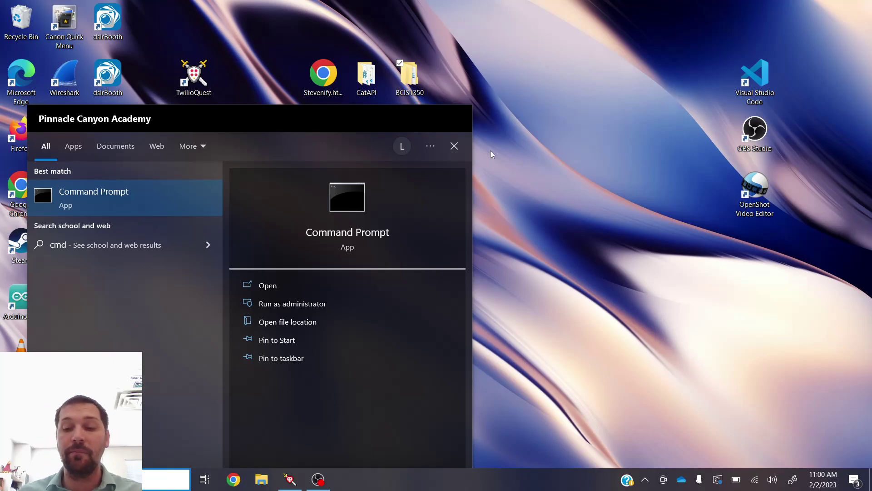
{"action": "key", "text": "Return"}
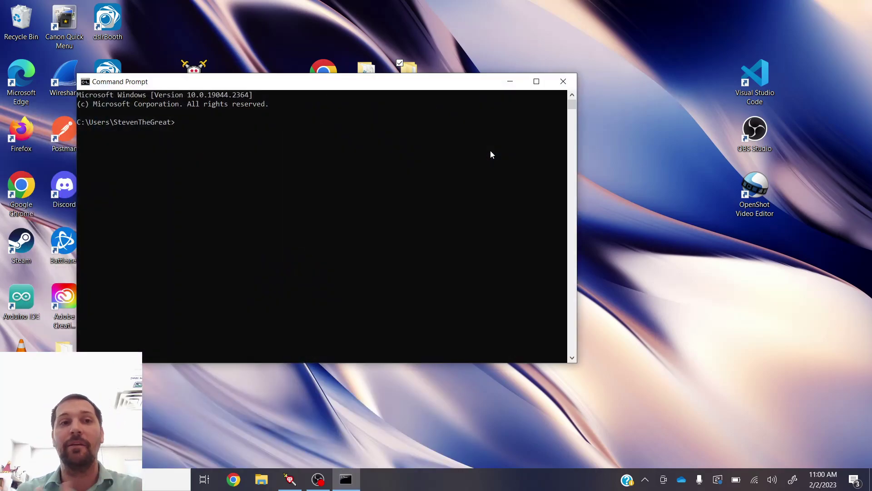
{"action": "left_click_drag", "start_coordinate": [320, 87], "coordinate": [442, 82]}
Point out the user folder in the prompt's path and change into the Desktop directory with cd desktop
{"action": "left_click", "coordinate": [204, 119]}
{"action": "left_click", "coordinate": [222, 119]}
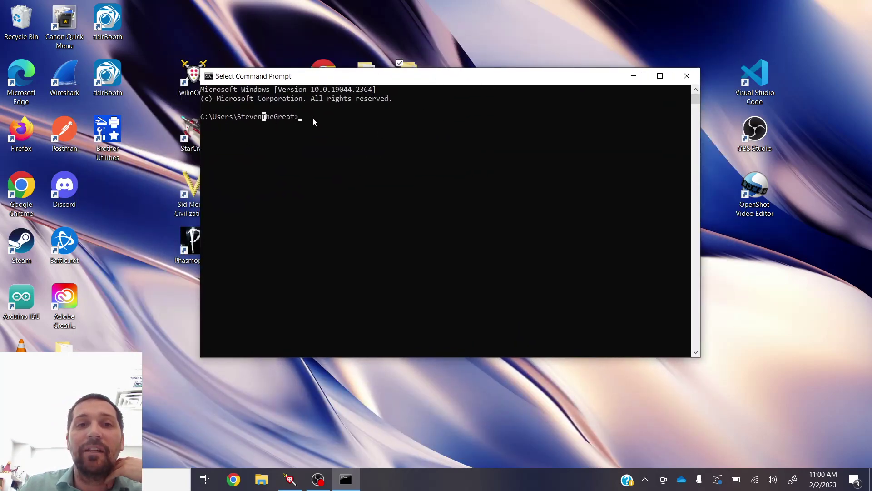
{"action": "key", "text": "Escape"}
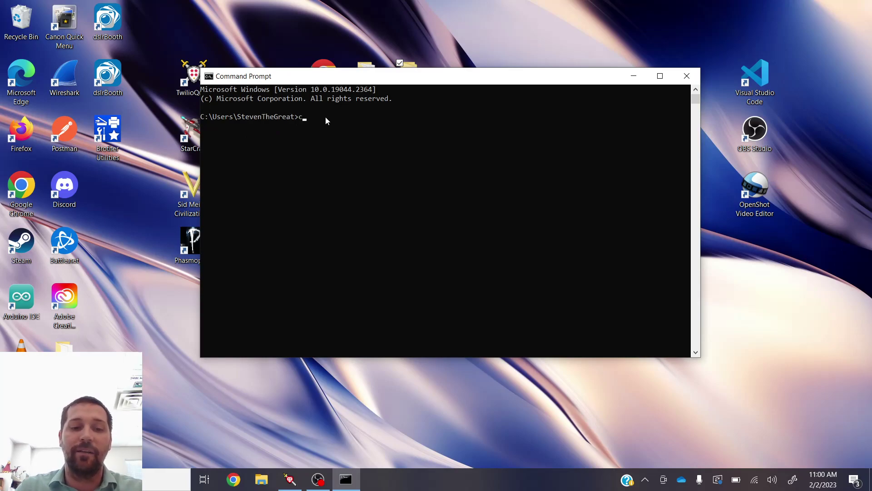
{"action": "type", "text": "cd desktop"}
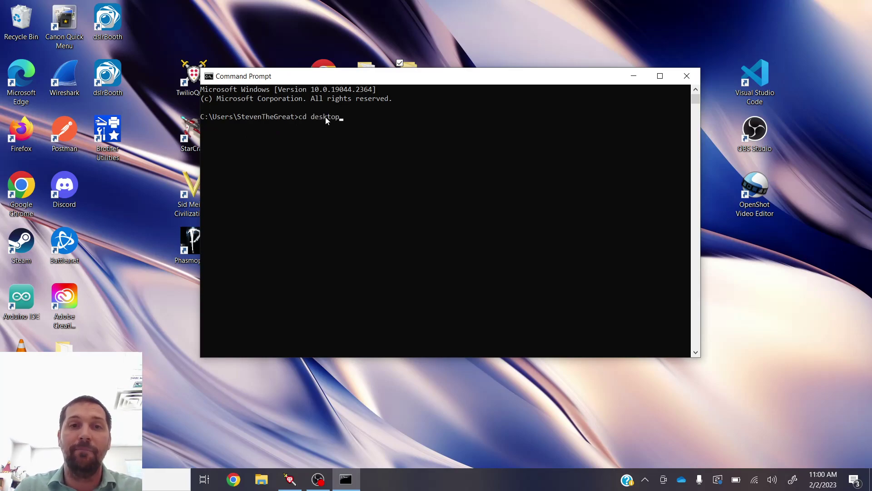
{"action": "key", "text": "Return"}
Move Command Prompt clear of the desktop folders, try ls, and list the Desktop directory with dir
{"action": "left_click_drag", "start_coordinate": [453, 75], "coordinate": [531, 147]}
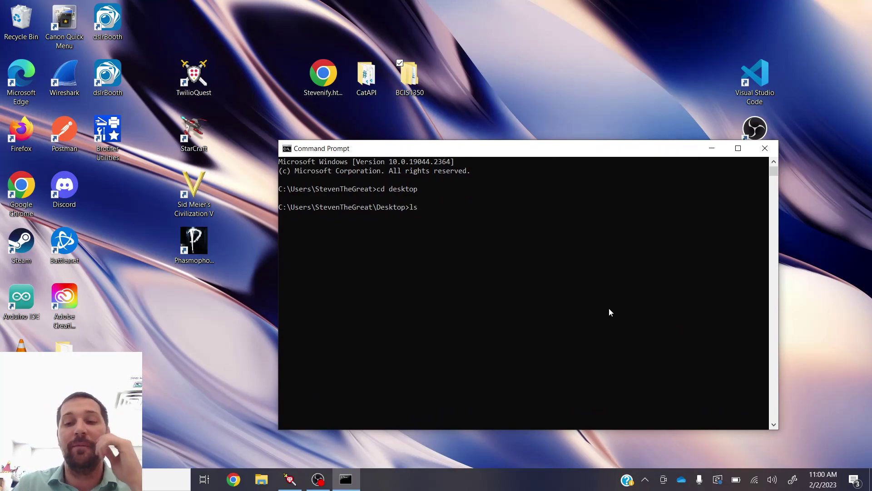
{"action": "key", "text": "Return"}
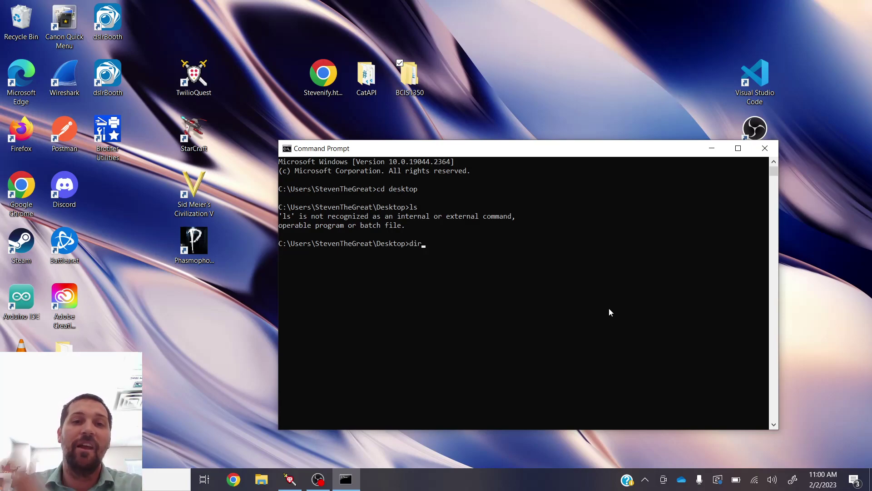
{"action": "key", "text": "Return"}
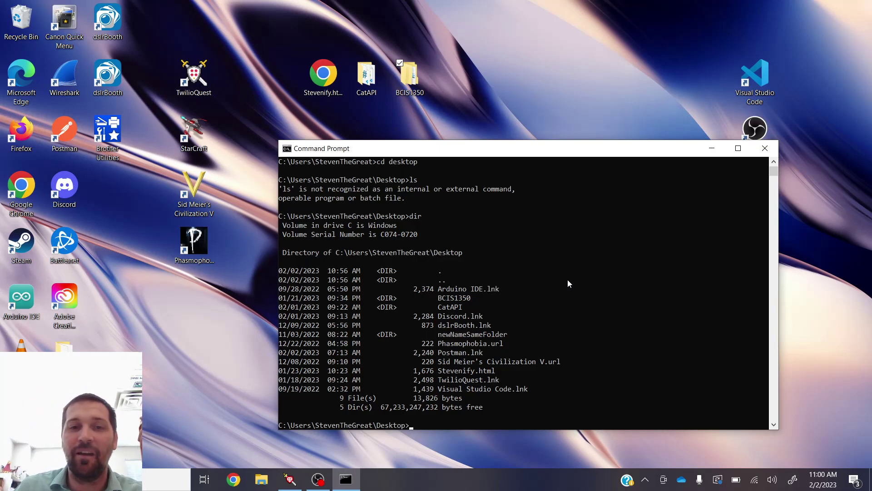
Match the CatAPI and BCIS1350 entries in the directory listing to the folders on the desktop
{"action": "left_click", "coordinate": [460, 307]}
{"action": "left_click", "coordinate": [367, 97]}
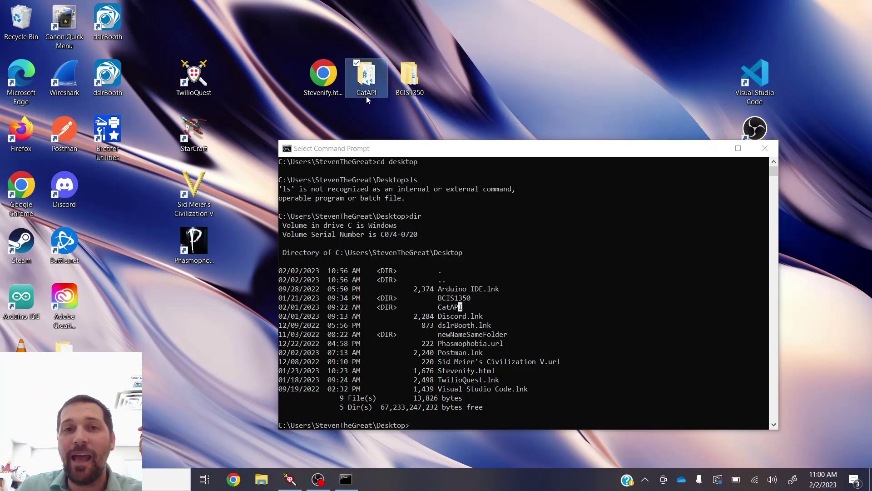
{"action": "left_click", "coordinate": [478, 294]}
{"action": "left_click_drag", "start_coordinate": [438, 298], "coordinate": [470, 299]}
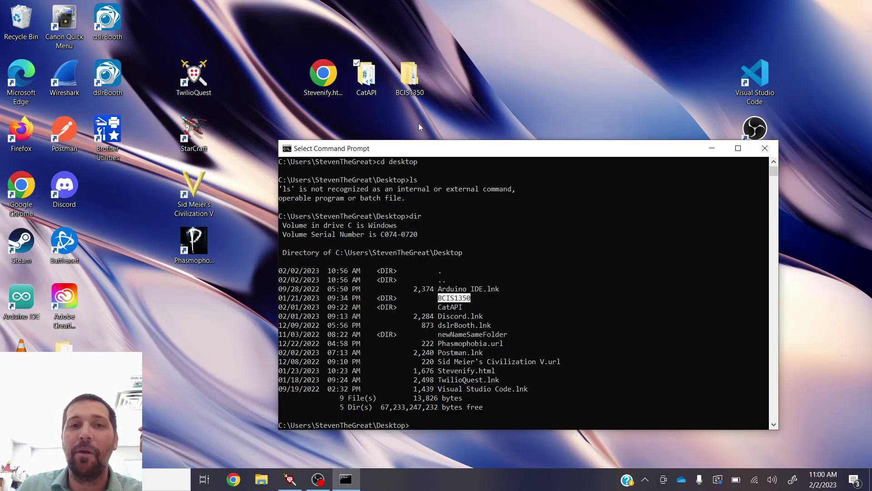
{"action": "left_click", "coordinate": [409, 88]}
{"action": "left_click", "coordinate": [464, 422]}
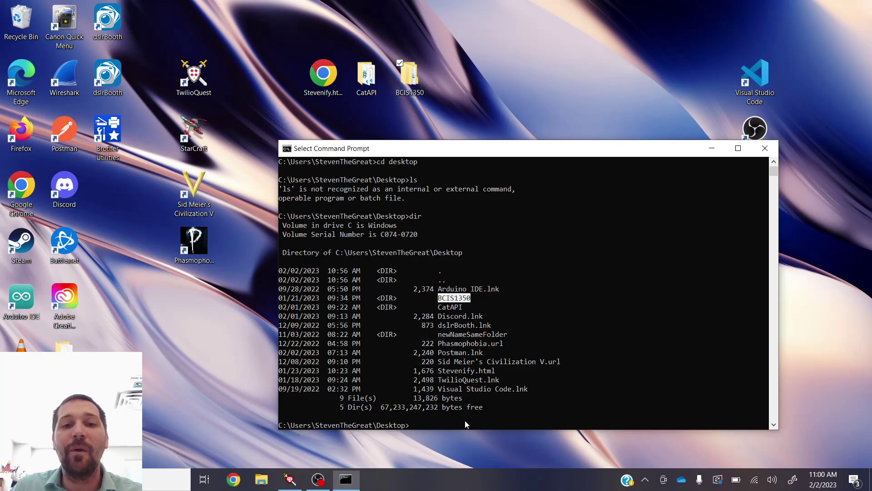
Change into the BCIS1350 directory with cd BCIS1350 and list its contents with dir
{"action": "left_click", "coordinate": [464, 422]}
{"action": "left_click_drag", "start_coordinate": [490, 153], "coordinate": [440, 65]}
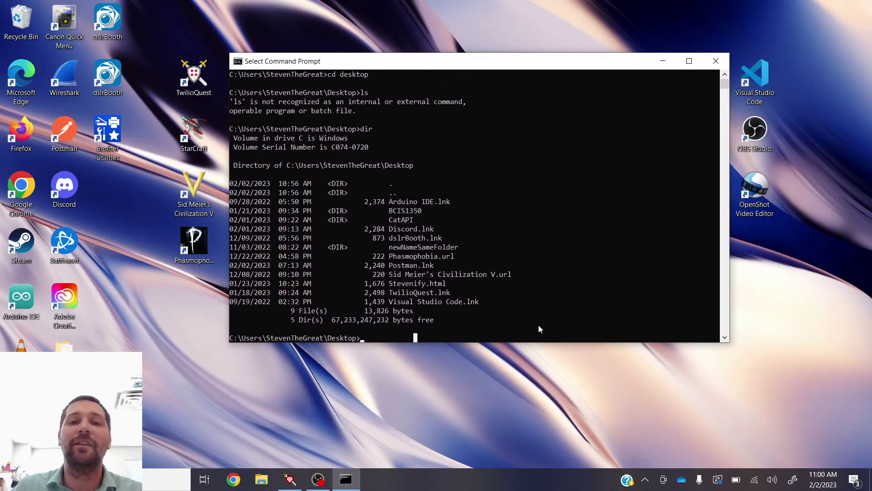
{"action": "type", "text": "cd"}
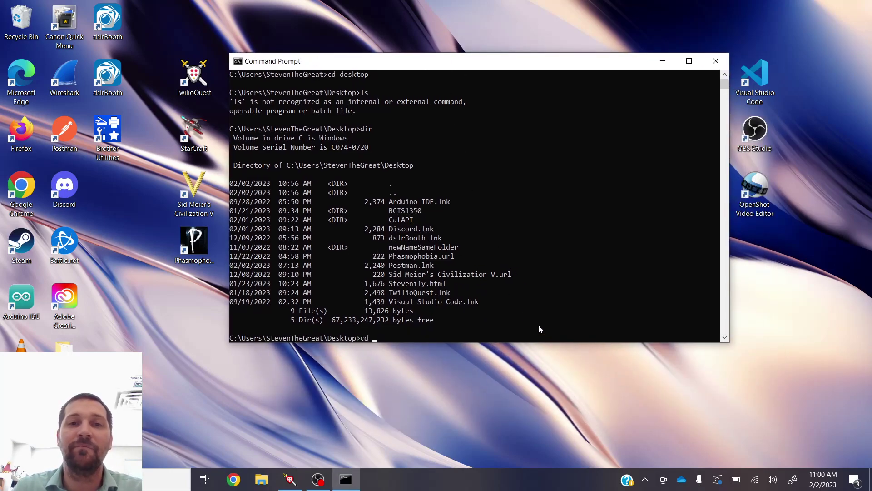
{"action": "type", "text": " BCIS1350"}
{"action": "key", "text": "Return"}
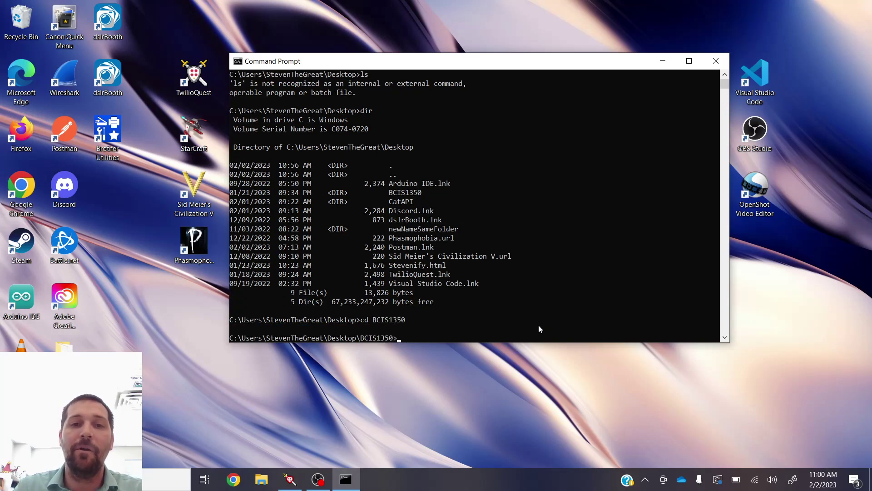
{"action": "type", "text": "dir"}
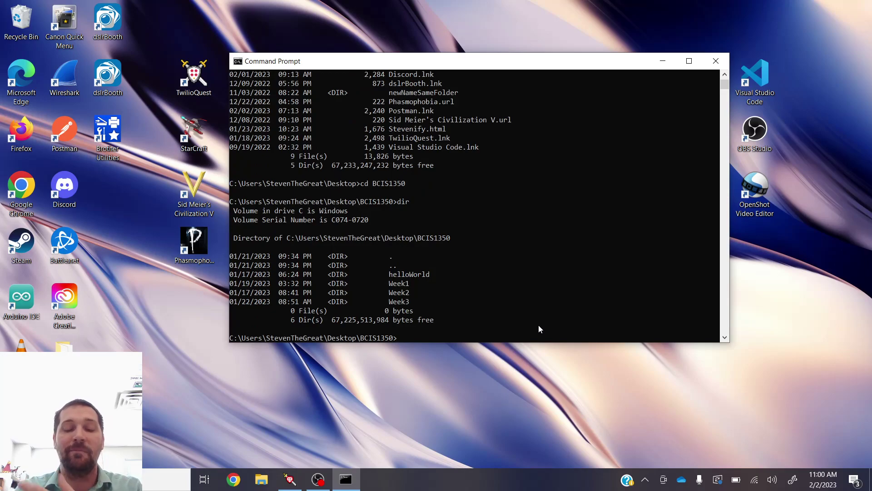
Change into the Week1 directory with cd Week1 and list its files with dir
{"action": "type", "text": "cd Week1"}
{"action": "key", "text": "Return"}
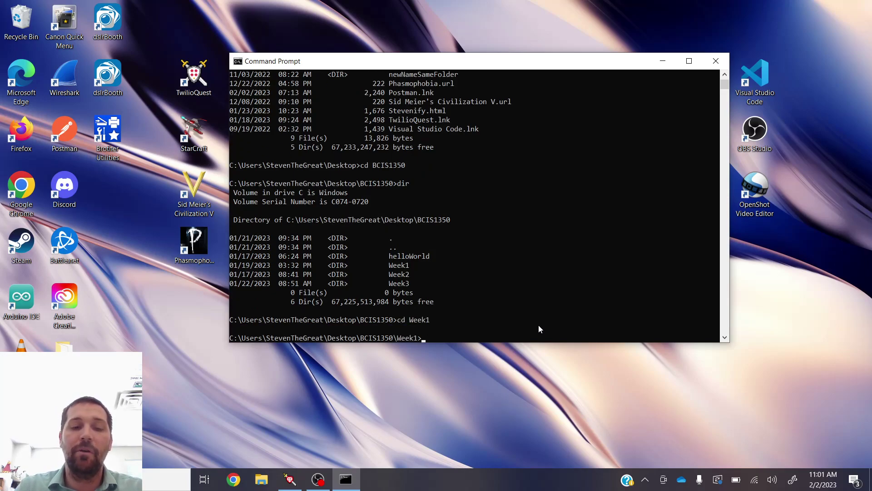
{"action": "type", "text": "dir"}
{"action": "key", "text": "Return"}
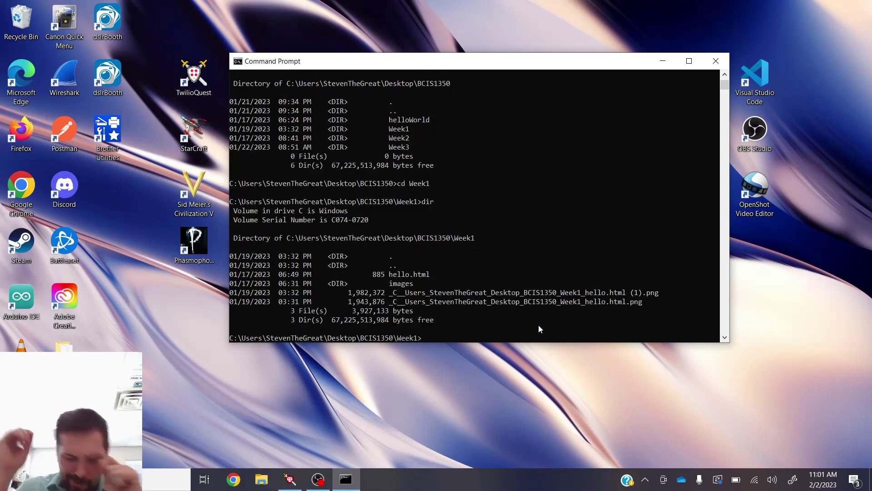
Run hello.html from the Week1 directory in Command Prompt to open the page in the browser
{"action": "type", "text": "hell"}
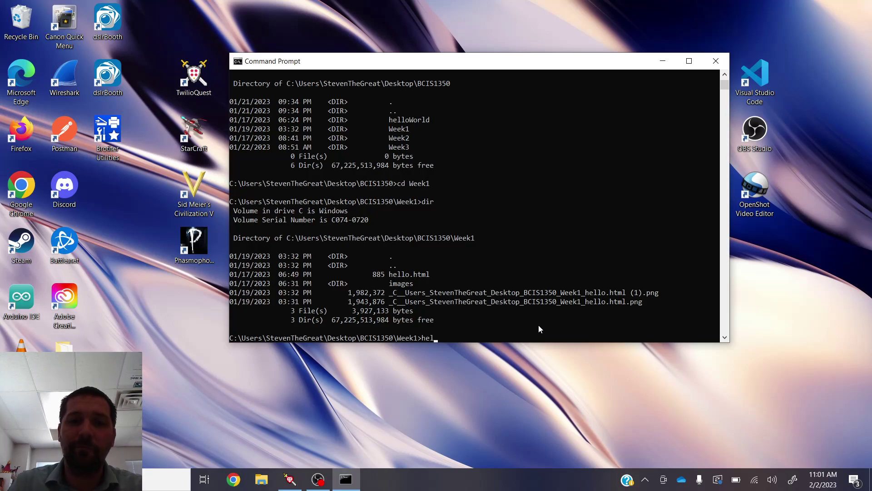
{"action": "key", "text": "Tab"}
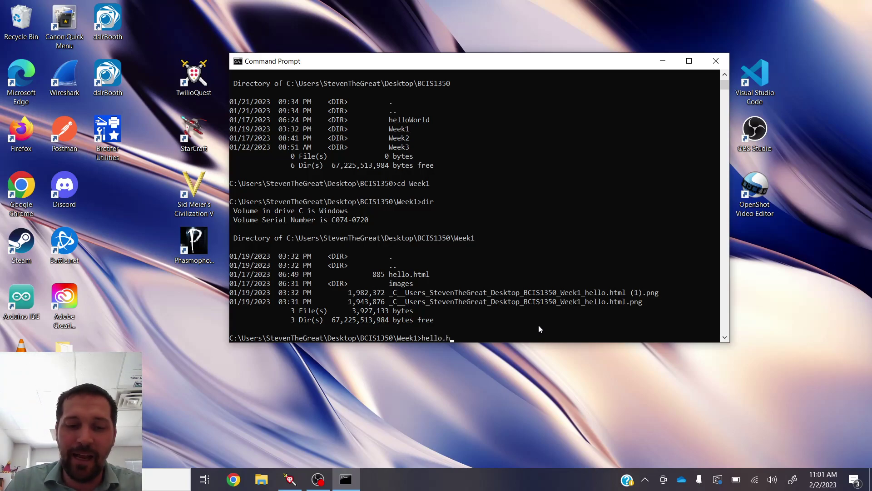
{"action": "key", "text": "Return"}
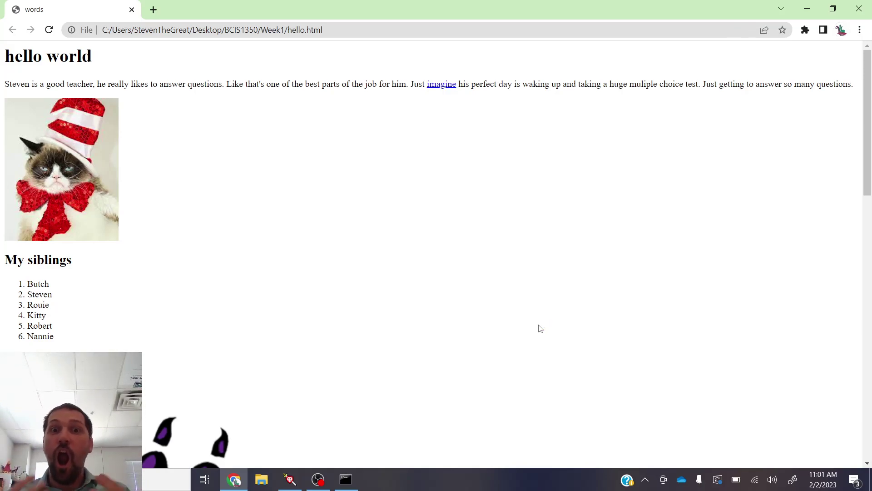
Bring Command Prompt back in front, and close the hello.html browser window and Command Prompt
{"action": "left_click", "coordinate": [345, 479]}
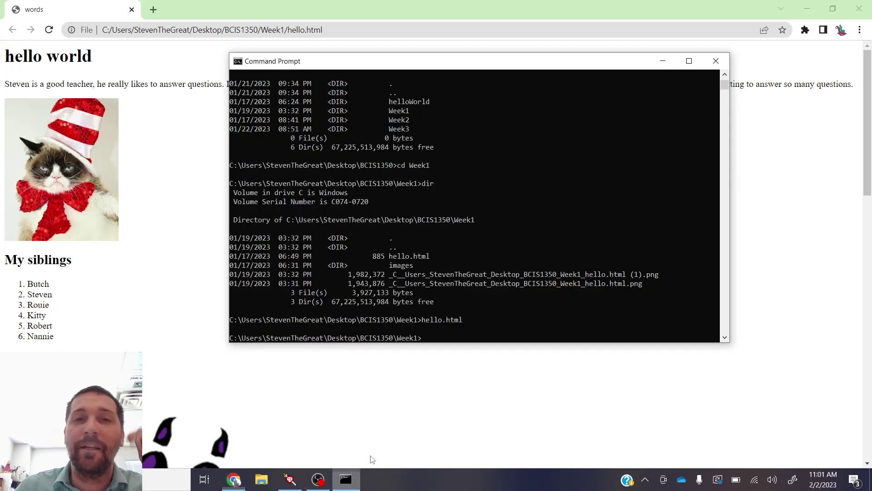
{"action": "left_click", "coordinate": [859, 8]}
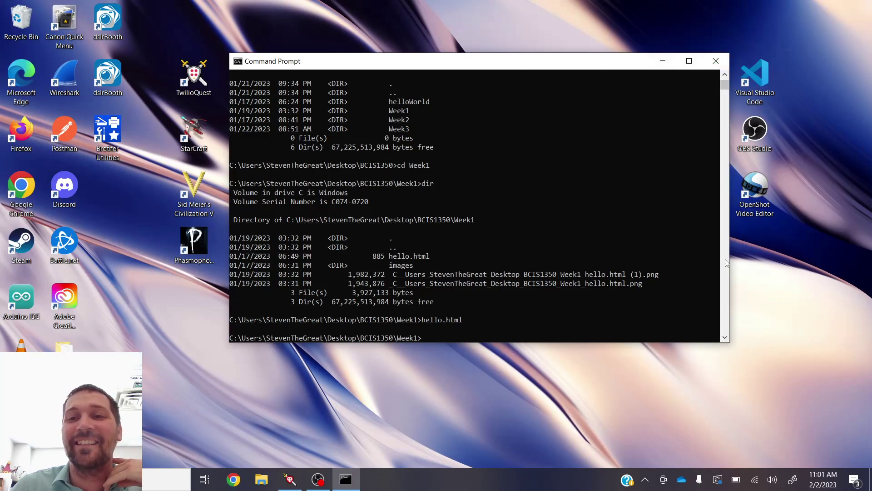
{"action": "left_click_drag", "start_coordinate": [593, 63], "coordinate": [542, 54]}
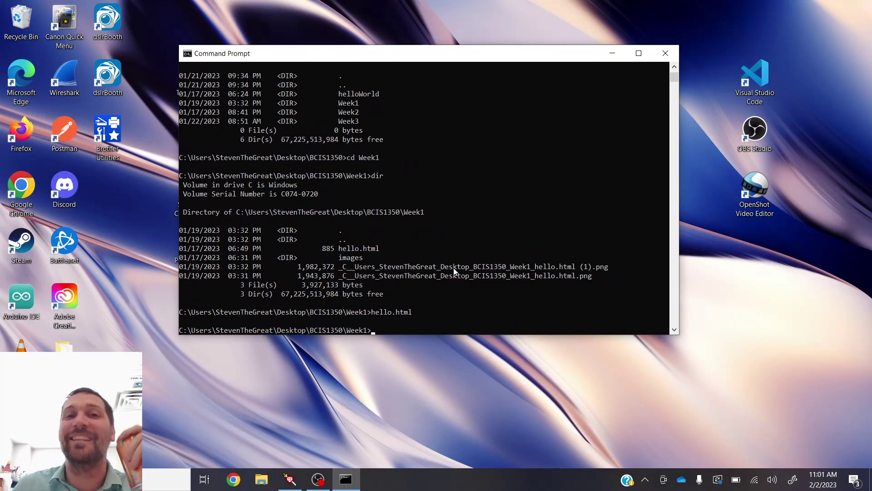
{"action": "left_click", "coordinate": [666, 54]}
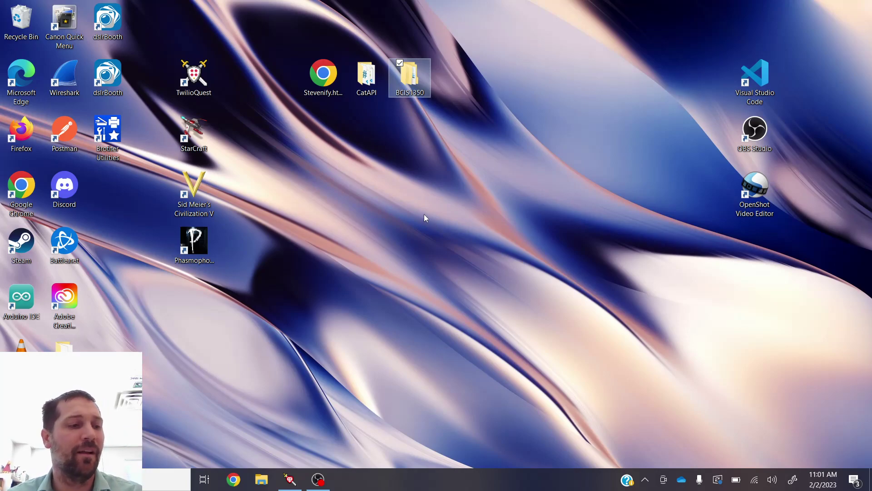
Create a new folder on the desktop and name it RTICollege
{"action": "right_click", "coordinate": [380, 150]}
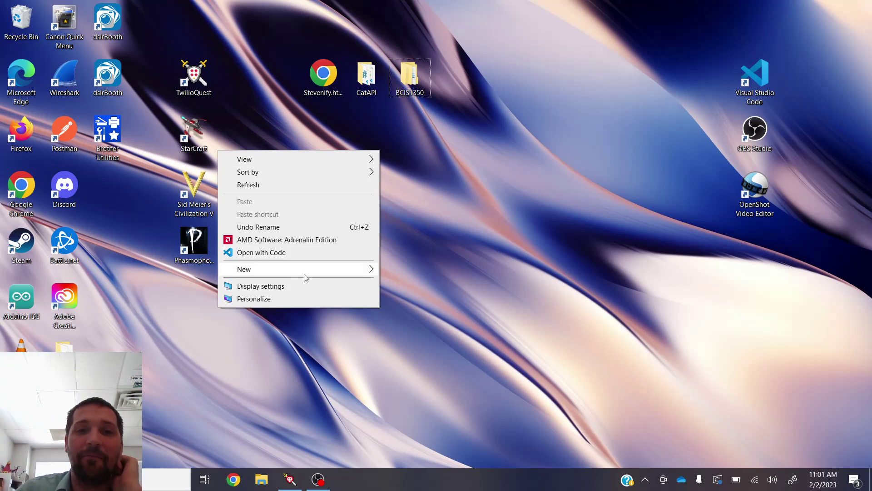
{"action": "mouse_move", "coordinate": [371, 273]}
{"action": "left_click", "coordinate": [406, 271]}
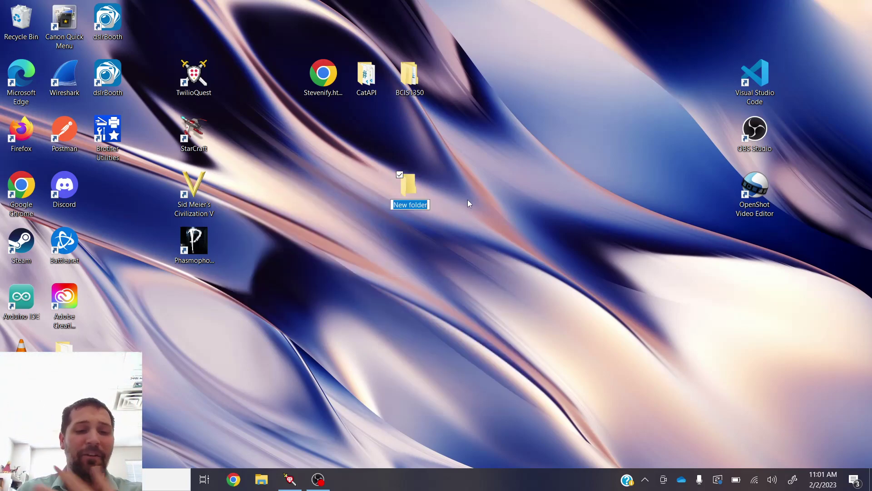
{"action": "type", "text": "MrLowe"}
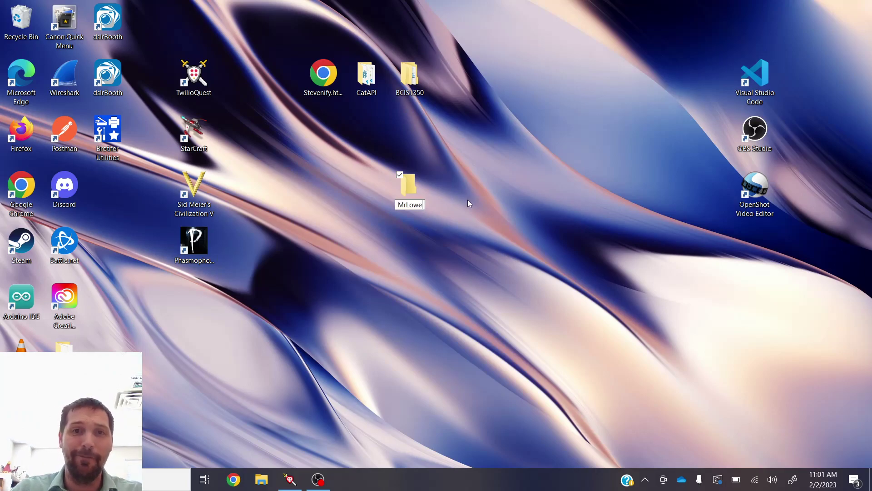
{"action": "key", "text": "BackSpace"}
{"action": "key", "text": "BackSpace"}
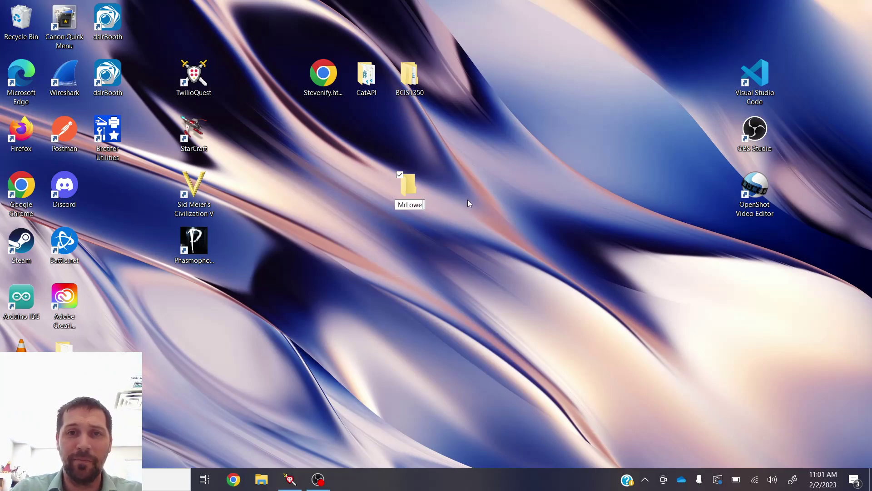
{"action": "key", "text": "BackSpace"}
{"action": "key", "text": "BackSpace"}
{"action": "key", "text": "BackSpace"}
{"action": "key", "text": "BackSpace"}
{"action": "type", "text": "RTI"}
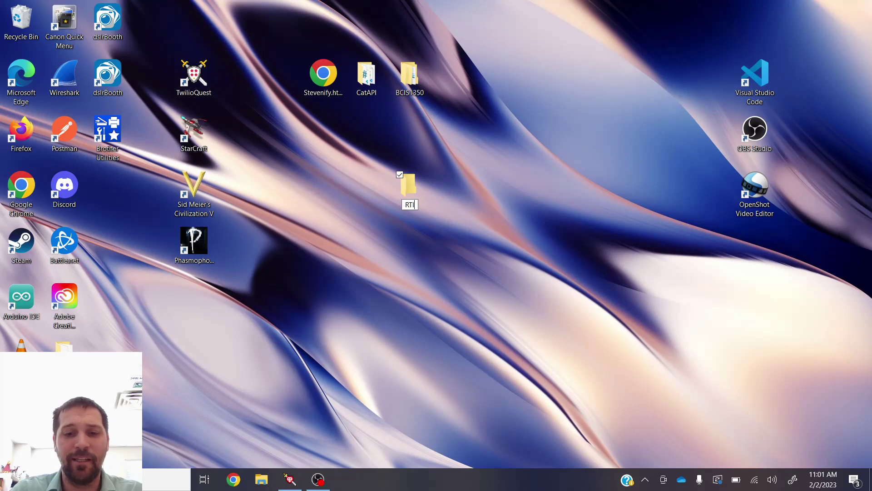
{"action": "type", "text": "Colle"}
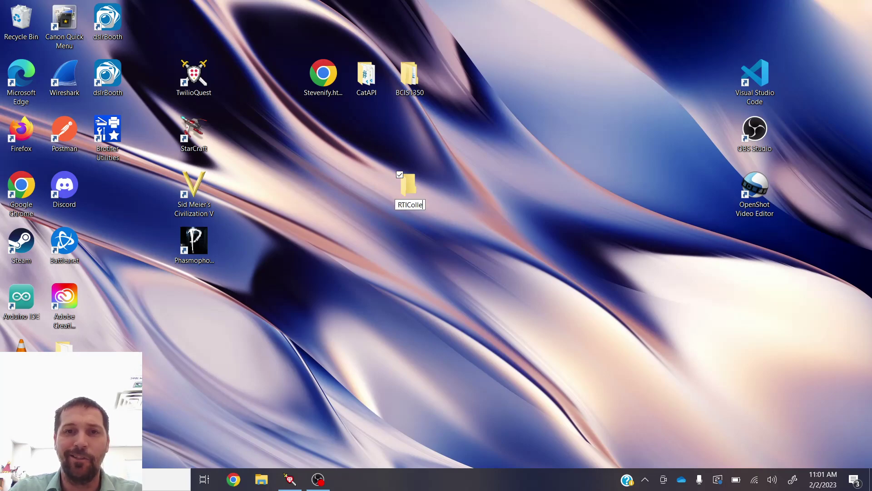
{"action": "type", "text": "ge"}
{"action": "key", "text": "Return"}
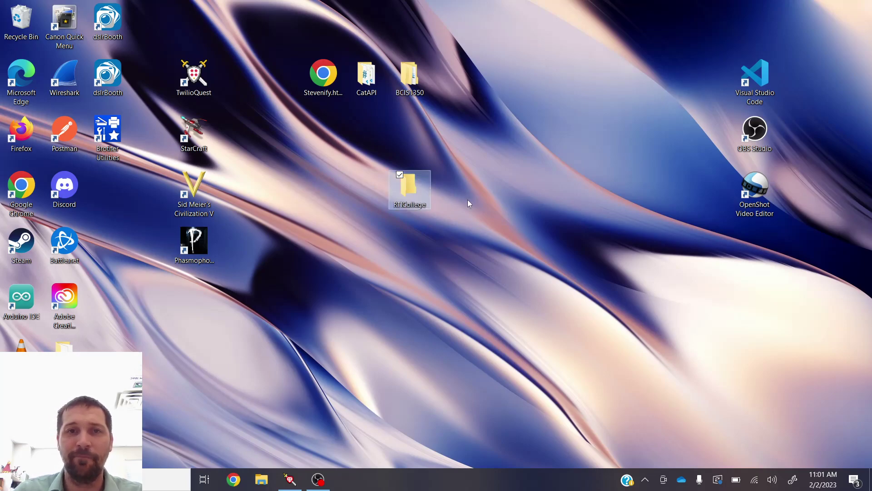
Move the CatAPI folder and Stevenify.html from the desktop into RTICollege, and open RTICollege to check its contents
{"action": "left_click_drag", "start_coordinate": [370, 82], "coordinate": [412, 186]}
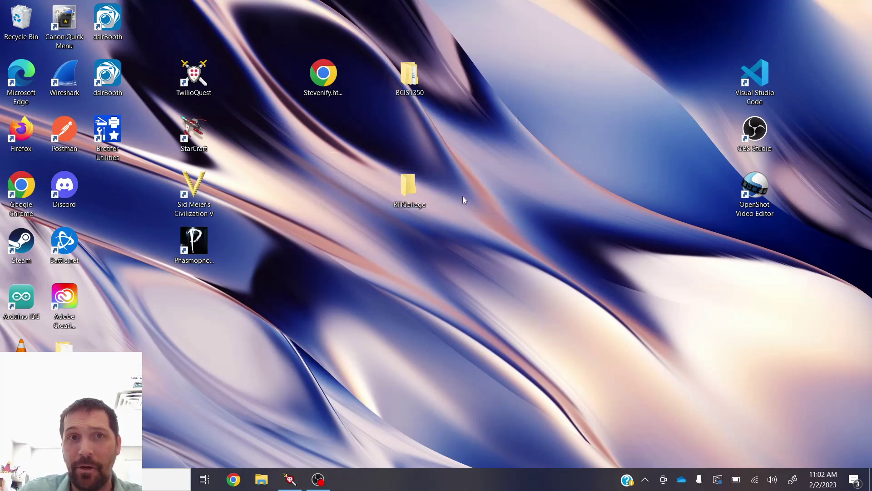
{"action": "left_click", "coordinate": [330, 85]}
{"action": "left_click_drag", "start_coordinate": [325, 78], "coordinate": [412, 196]}
{"action": "double_click", "coordinate": [411, 189]}
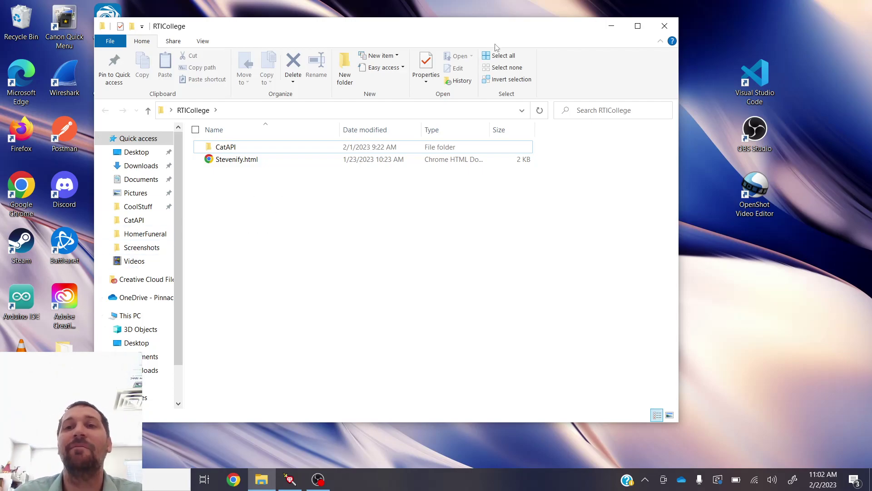
Close the RTICollege window and place the RTICollege folder beside BCIS1350 on the desktop
{"action": "left_click", "coordinate": [664, 26]}
{"action": "left_click_drag", "start_coordinate": [418, 190], "coordinate": [455, 93]}
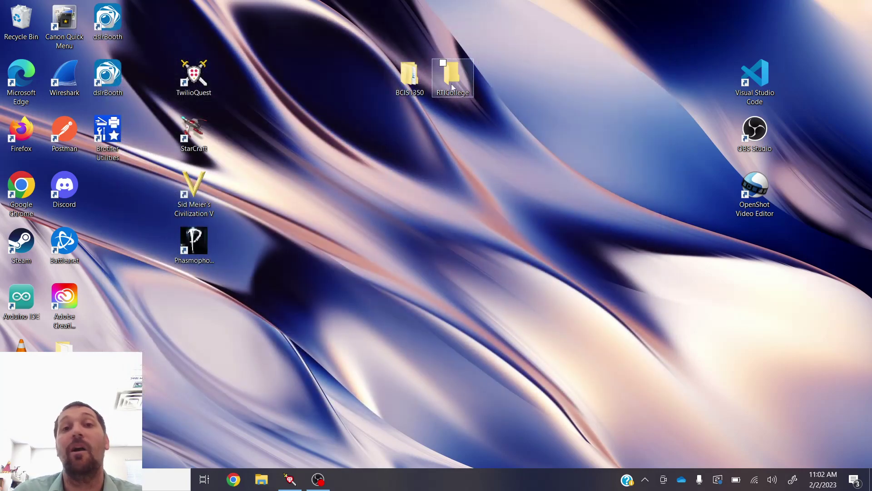
{"action": "left_click_drag", "start_coordinate": [546, 137], "coordinate": [432, 59]}
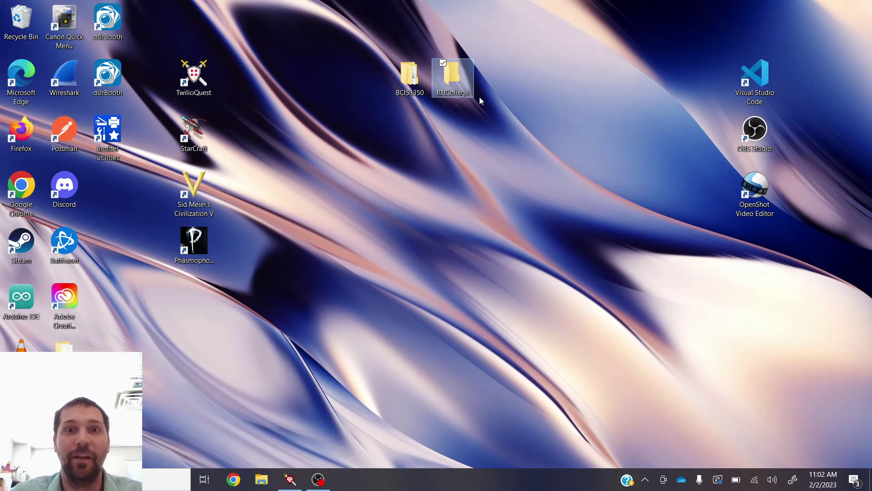
Open the CatAPI folder inside RTICollege, highlight all the files it contains, and return to RTICollege
{"action": "double_click", "coordinate": [461, 84]}
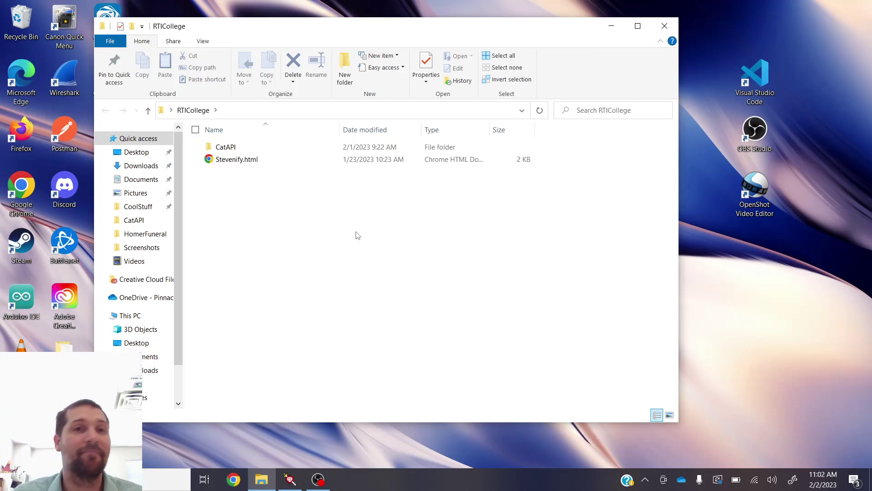
{"action": "double_click", "coordinate": [258, 147]}
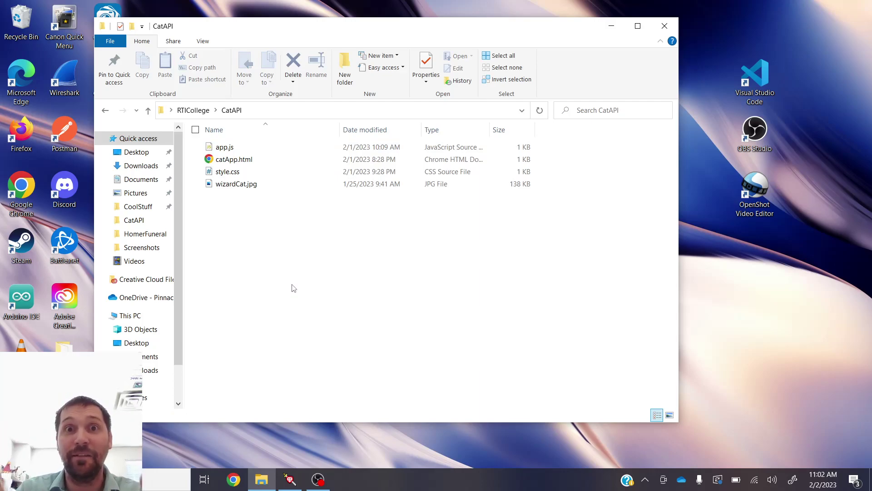
{"action": "left_click_drag", "start_coordinate": [297, 267], "coordinate": [220, 143]}
{"action": "left_click", "coordinate": [312, 253]}
{"action": "left_click_drag", "start_coordinate": [277, 219], "coordinate": [228, 148]}
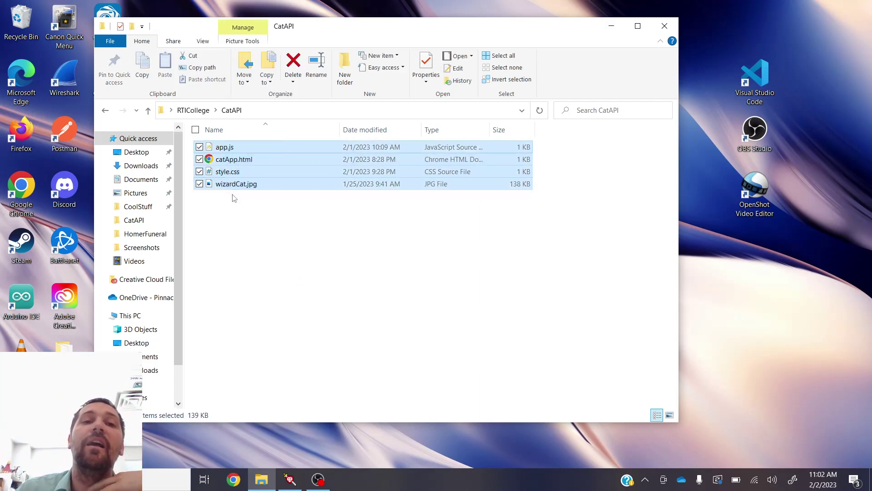
{"action": "left_click", "coordinate": [265, 214]}
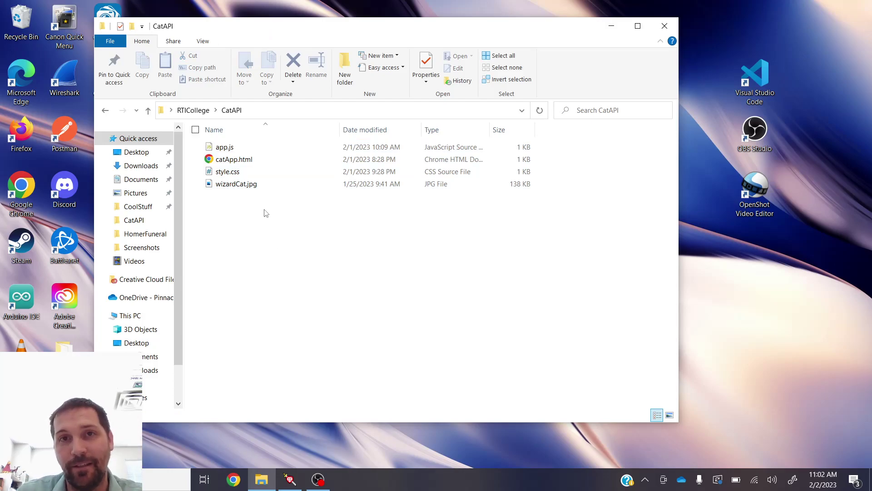
{"action": "left_click", "coordinate": [218, 111]}
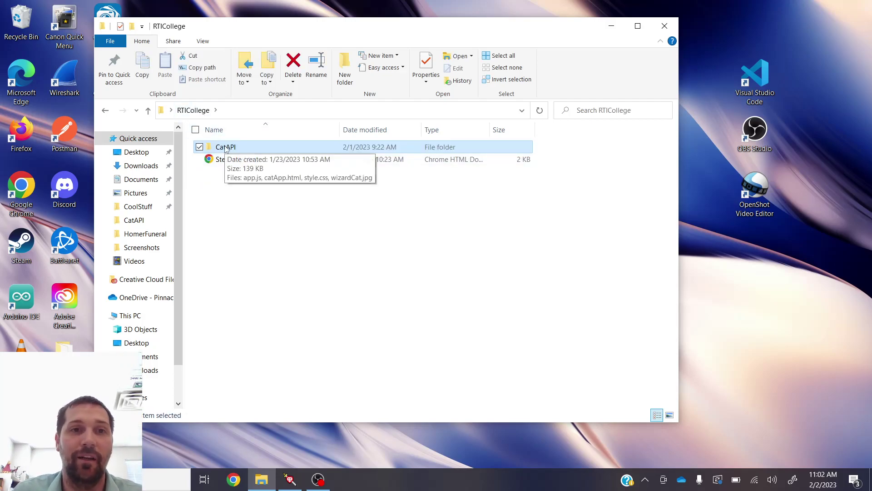
{"action": "left_click", "coordinate": [355, 283]}
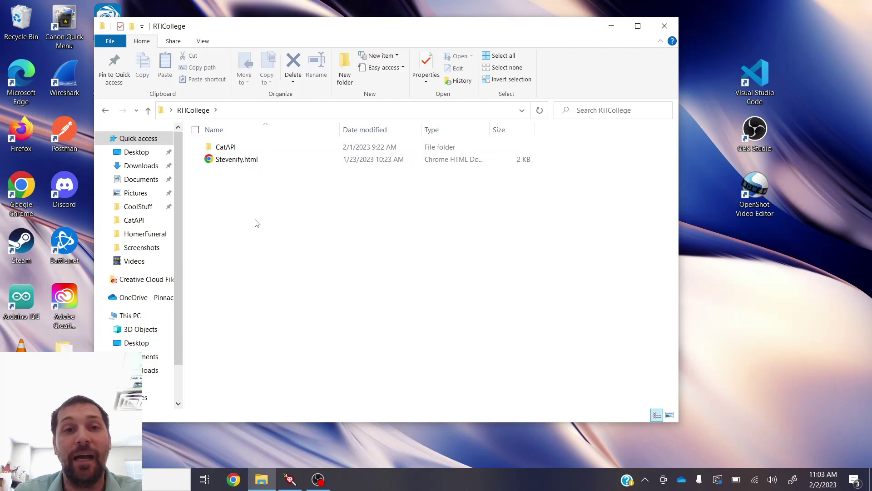
{"action": "left_click", "coordinate": [227, 150]}
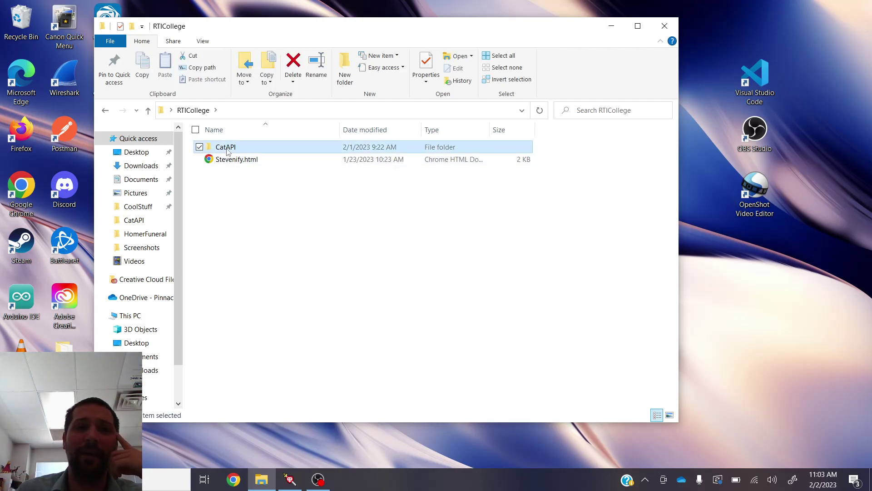
{"action": "right_click", "coordinate": [228, 150]}
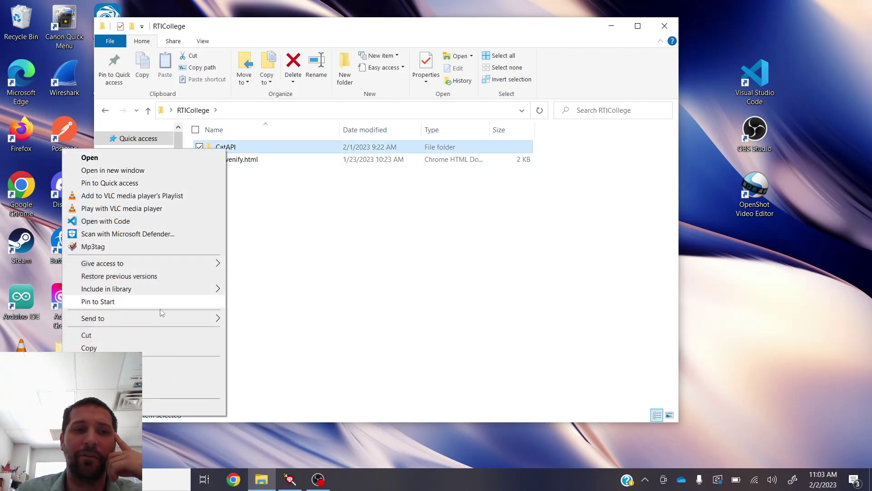
{"action": "mouse_move", "coordinate": [167, 318]}
{"action": "left_click", "coordinate": [323, 343]}
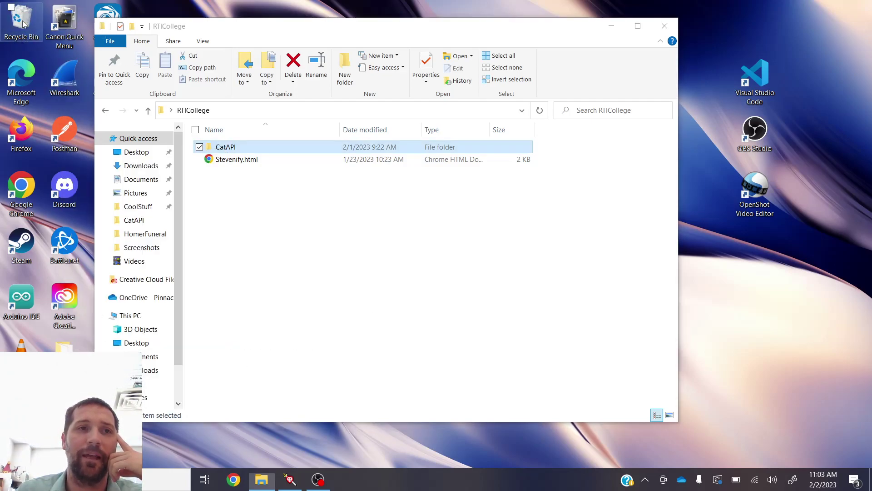
Compress the CatAPI folder into CatAPI.zip within RTICollege, and view the top level of the archive
{"action": "right_click", "coordinate": [229, 147]}
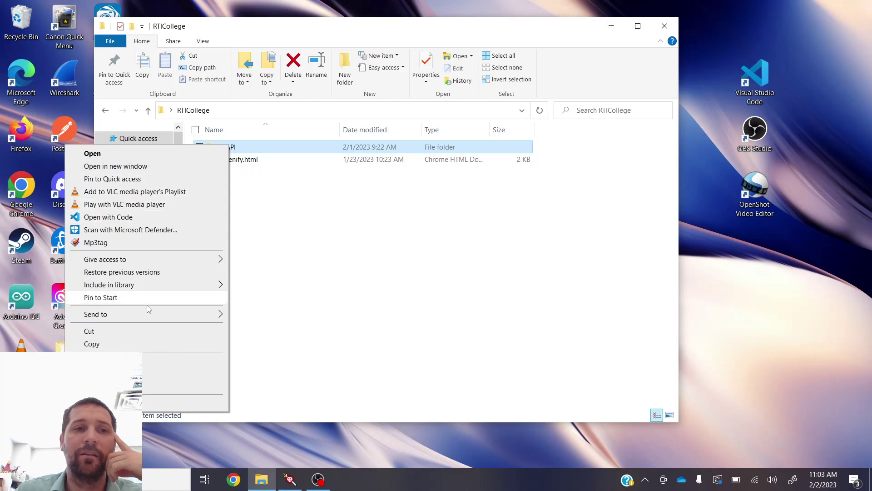
{"action": "mouse_move", "coordinate": [173, 315]}
{"action": "left_click", "coordinate": [288, 329]}
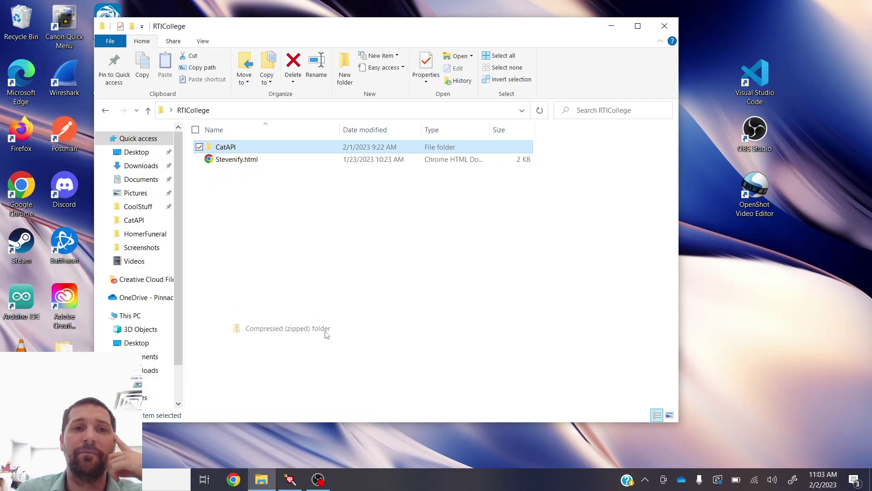
{"action": "key", "text": "Return"}
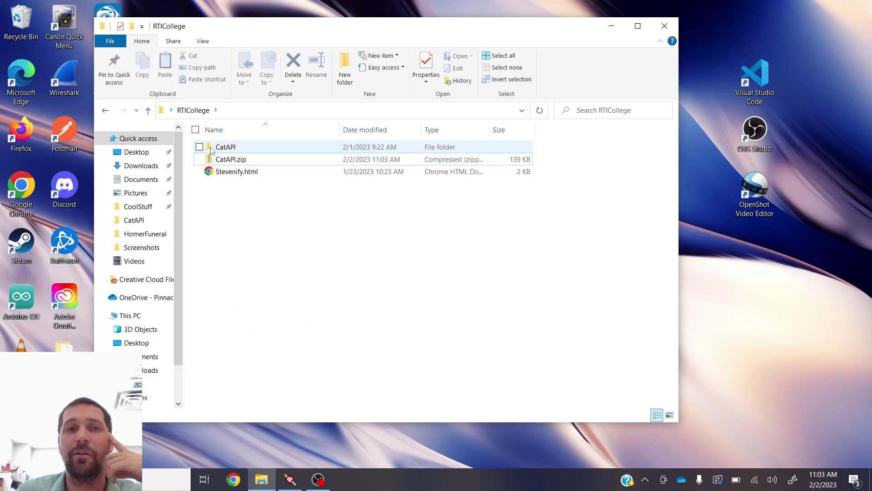
{"action": "double_click", "coordinate": [240, 160]}
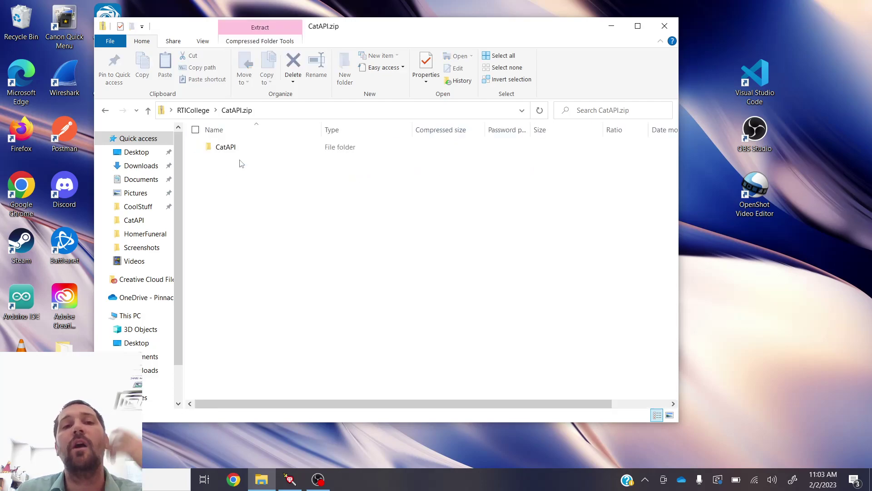
{"action": "left_click", "coordinate": [105, 110]}
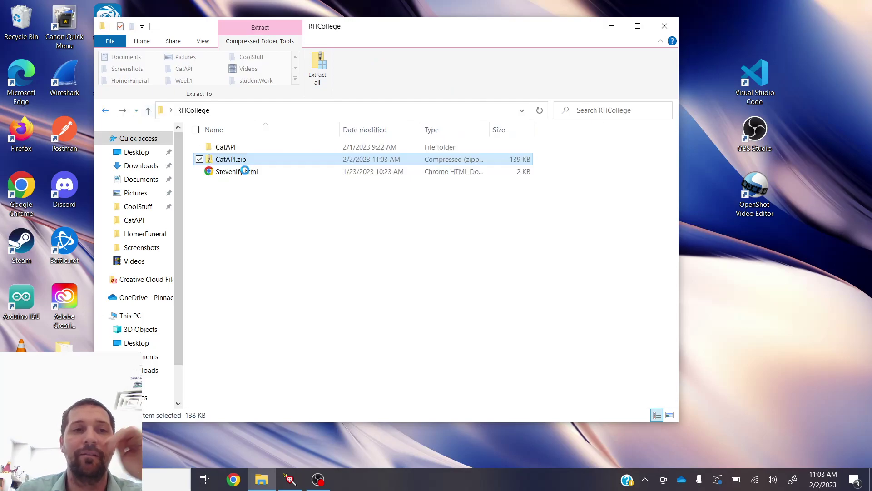
Open catApp.html from the unzipped CatAPI folder, request a cat fact on the page, and close the browser window
{"action": "double_click", "coordinate": [251, 147]}
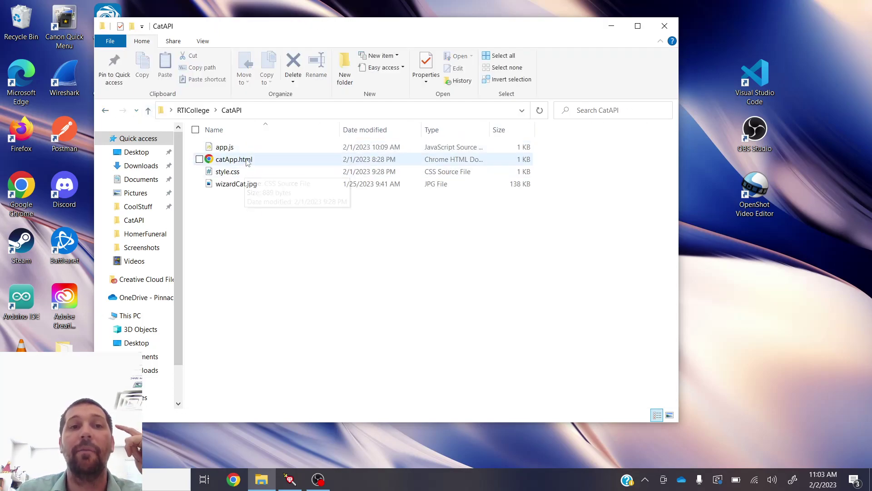
{"action": "double_click", "coordinate": [244, 160]}
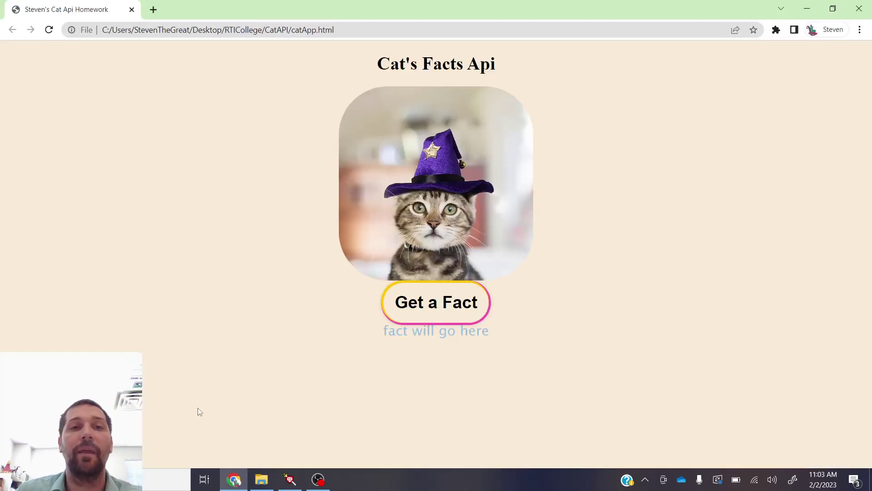
{"action": "left_click", "coordinate": [453, 303]}
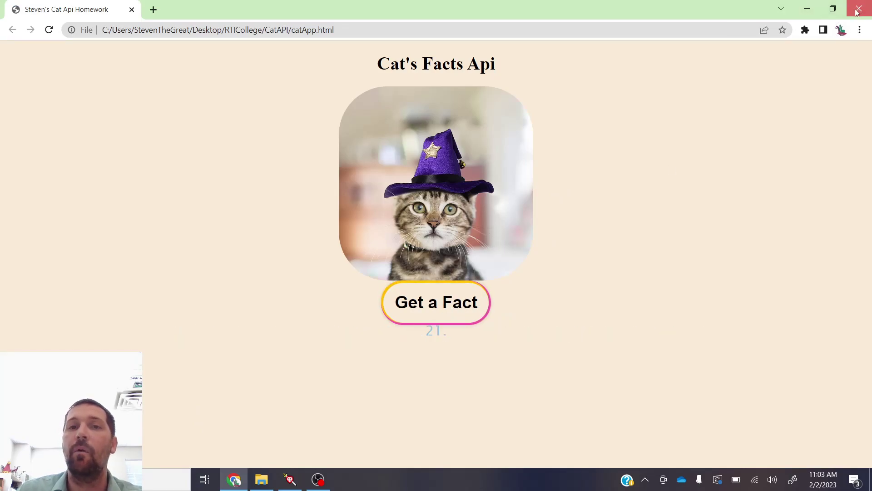
{"action": "left_click", "coordinate": [807, 8]}
Open catApp.html from the CatAPI folder inside CatAPI.zip without extracting the archive
{"action": "left_click", "coordinate": [193, 110]}
{"action": "double_click", "coordinate": [254, 160]}
{"action": "double_click", "coordinate": [230, 148]}
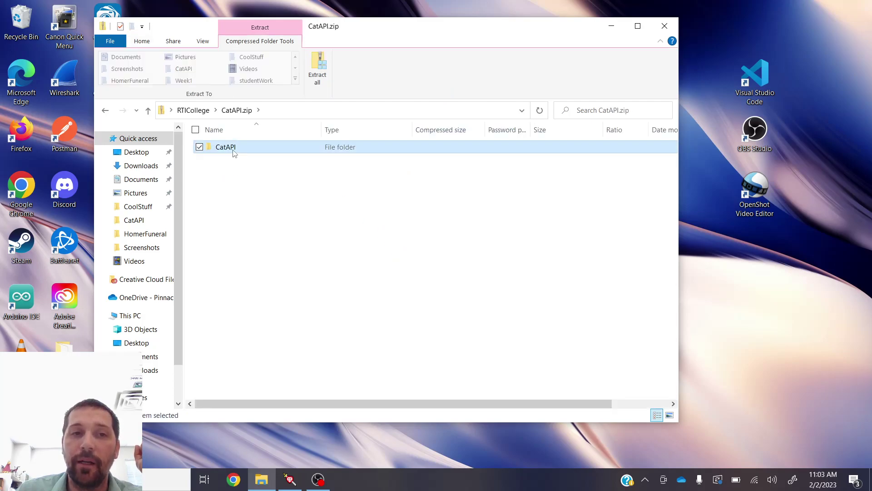
{"action": "double_click", "coordinate": [257, 159]}
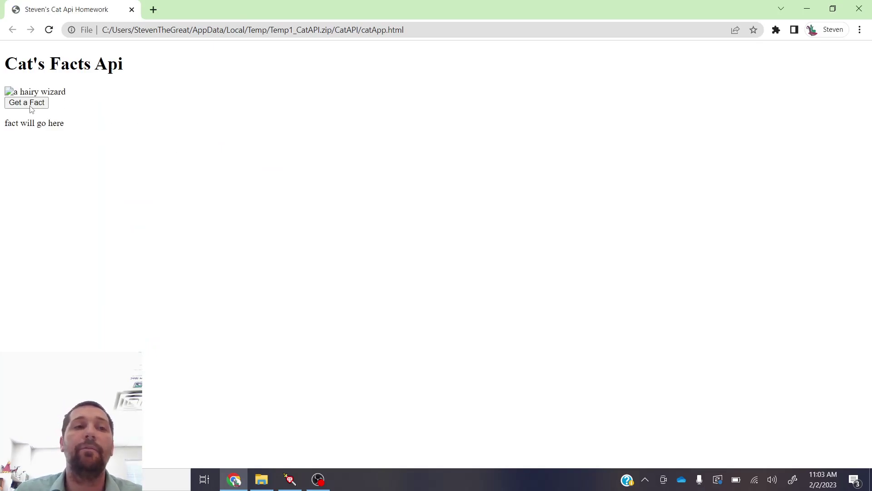
Inspect the page opened from the archive, examine the failed resource entries in the console, and close the browser window
{"action": "right_click", "coordinate": [248, 143]}
{"action": "left_click", "coordinate": [159, 162]}
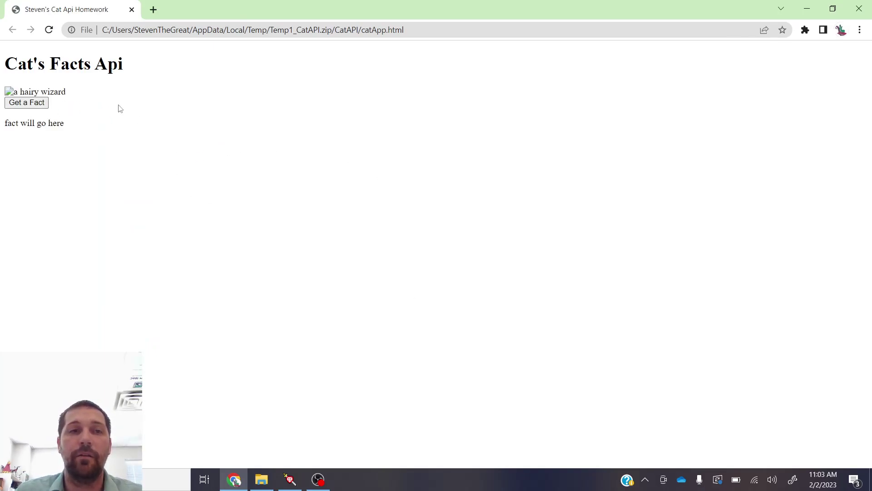
{"action": "right_click", "coordinate": [83, 81]}
{"action": "left_click", "coordinate": [155, 227]}
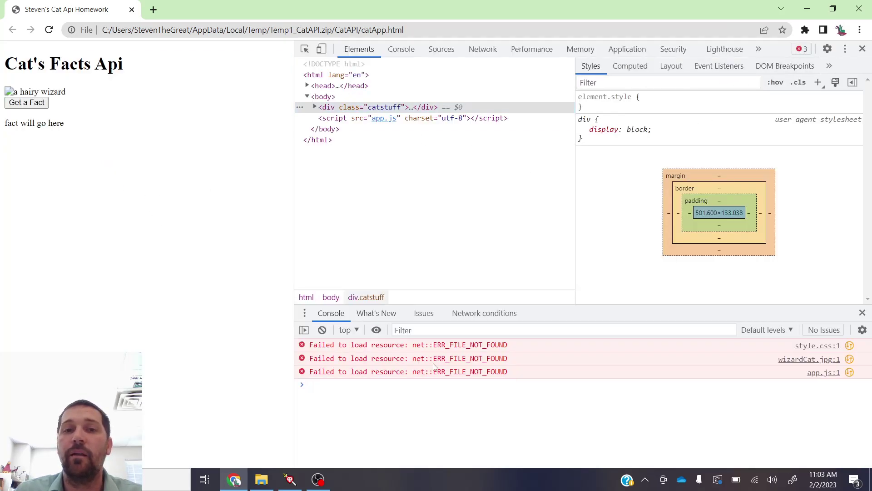
{"action": "left_click_drag", "start_coordinate": [454, 345], "coordinate": [503, 373]}
{"action": "left_click", "coordinate": [607, 397]}
{"action": "left_click", "coordinate": [650, 330]}
{"action": "left_click", "coordinate": [861, 9]}
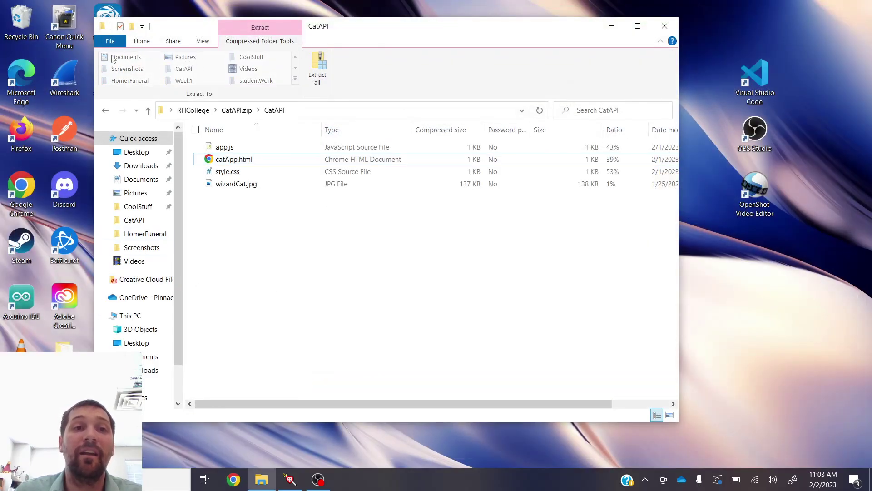
Return from the archive to the RTICollege folder, and point out CatAPI.zip next to the unzipped CatAPI folder
{"action": "left_click", "coordinate": [105, 113]}
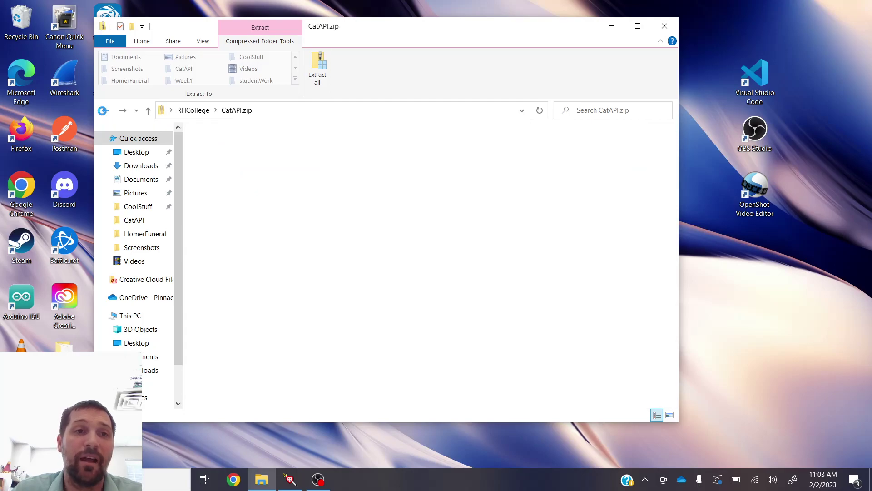
{"action": "left_click", "coordinate": [103, 111]}
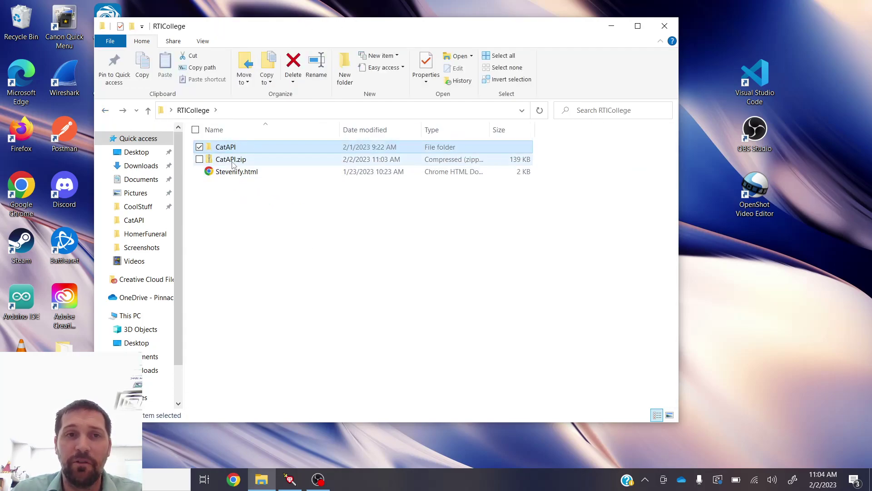
{"action": "left_click", "coordinate": [233, 163]}
{"action": "left_click_drag", "start_coordinate": [231, 163], "coordinate": [205, 167]}
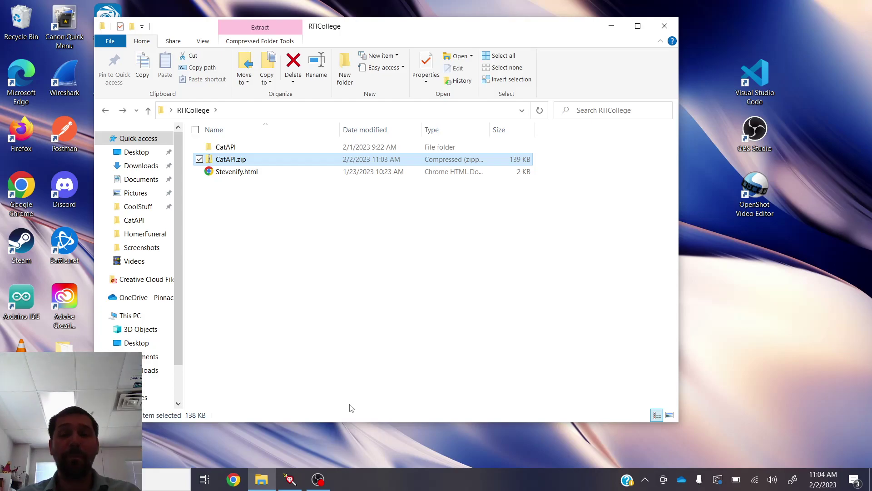
{"action": "left_click", "coordinate": [316, 303]}
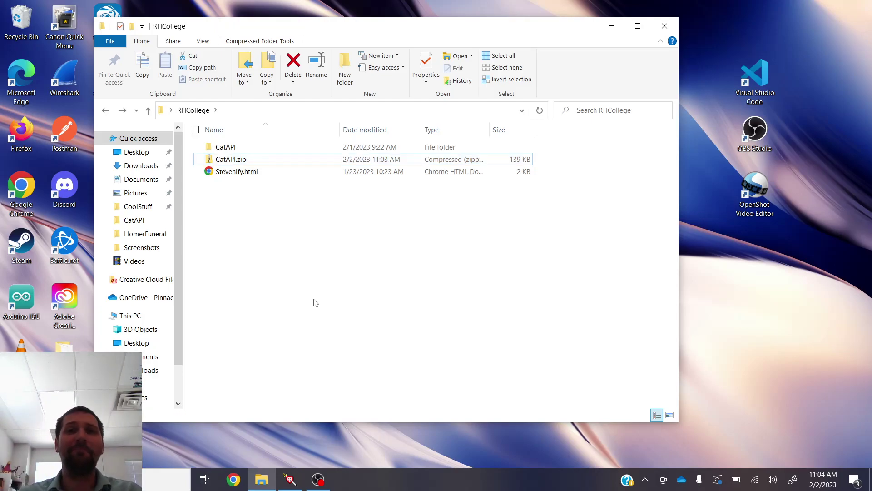